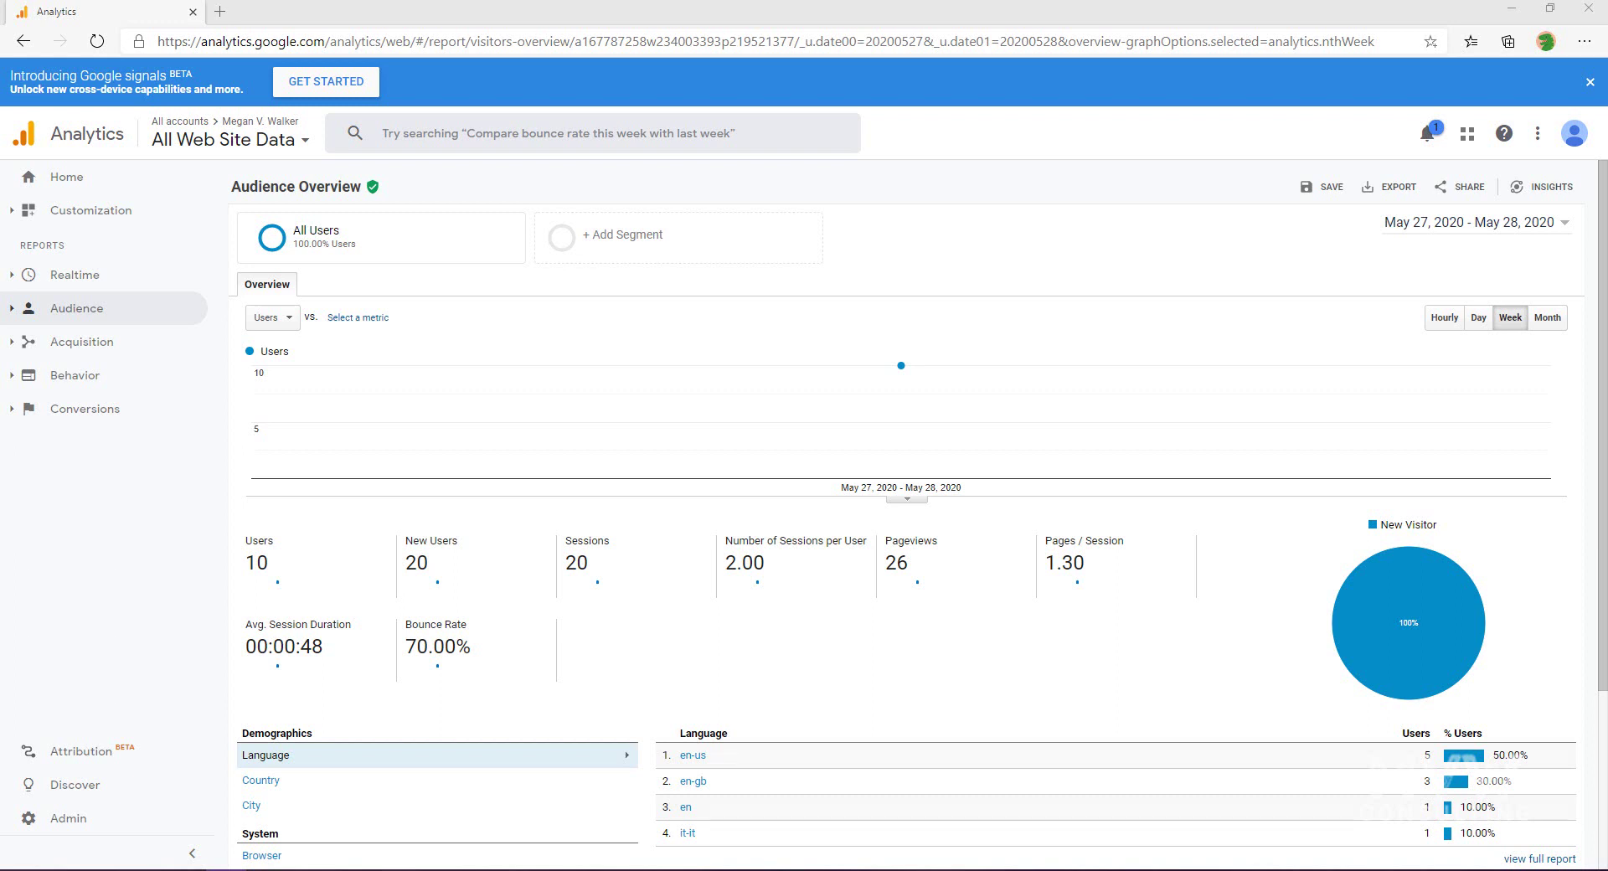
- Open the Search Console Landing Pages report among the acquisition reports
{"action": "left_click", "coordinate": [10, 347]}
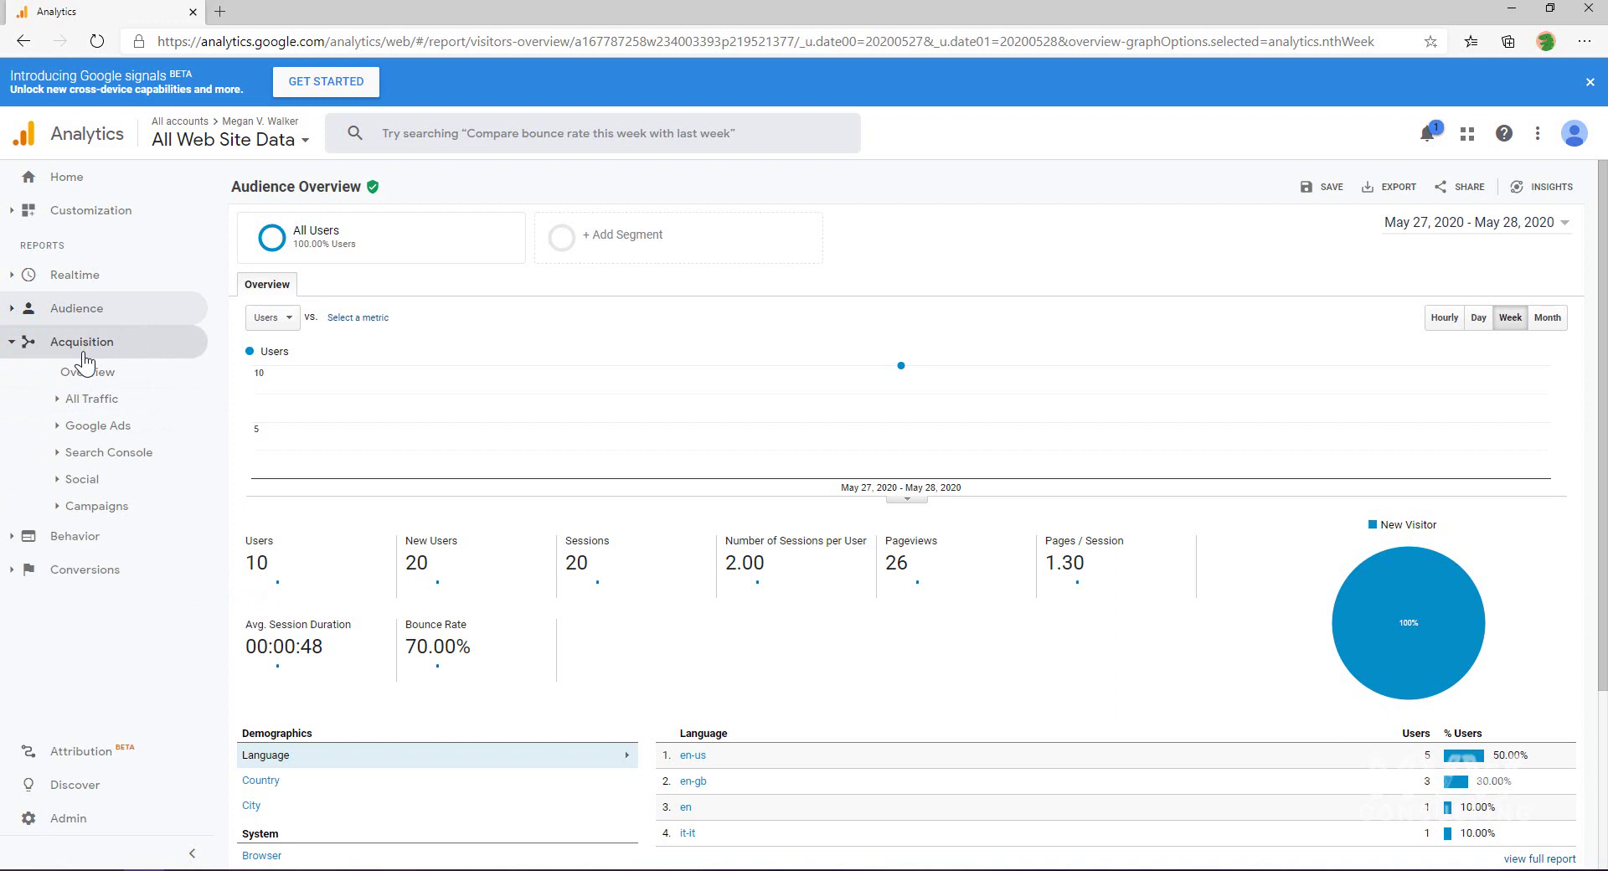
{"action": "left_click", "coordinate": [103, 458]}
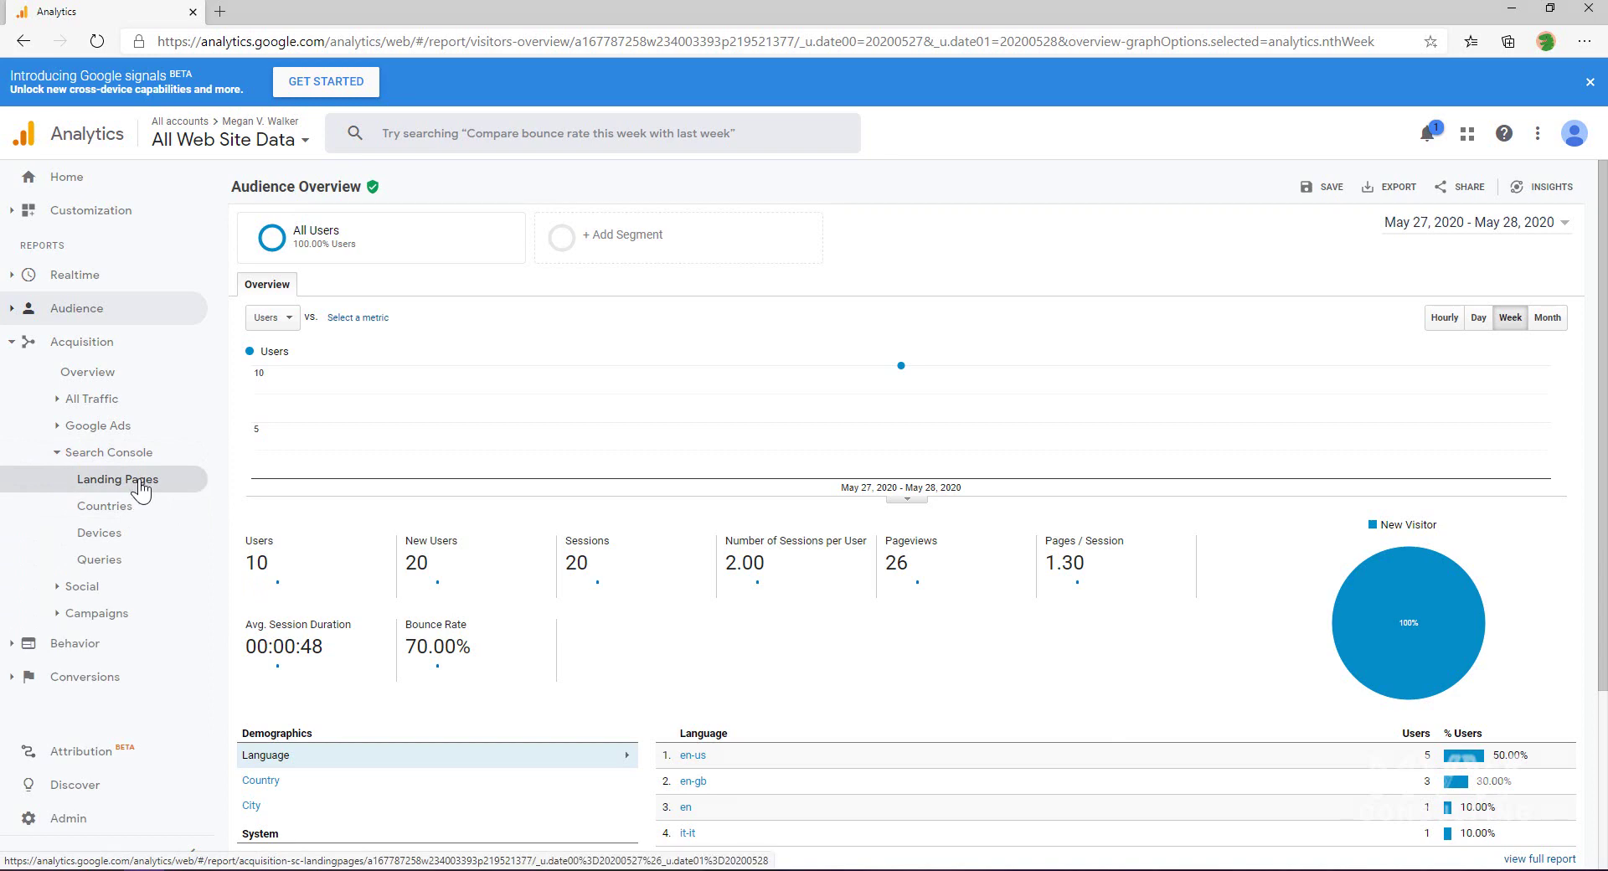
{"action": "left_click", "coordinate": [140, 484]}
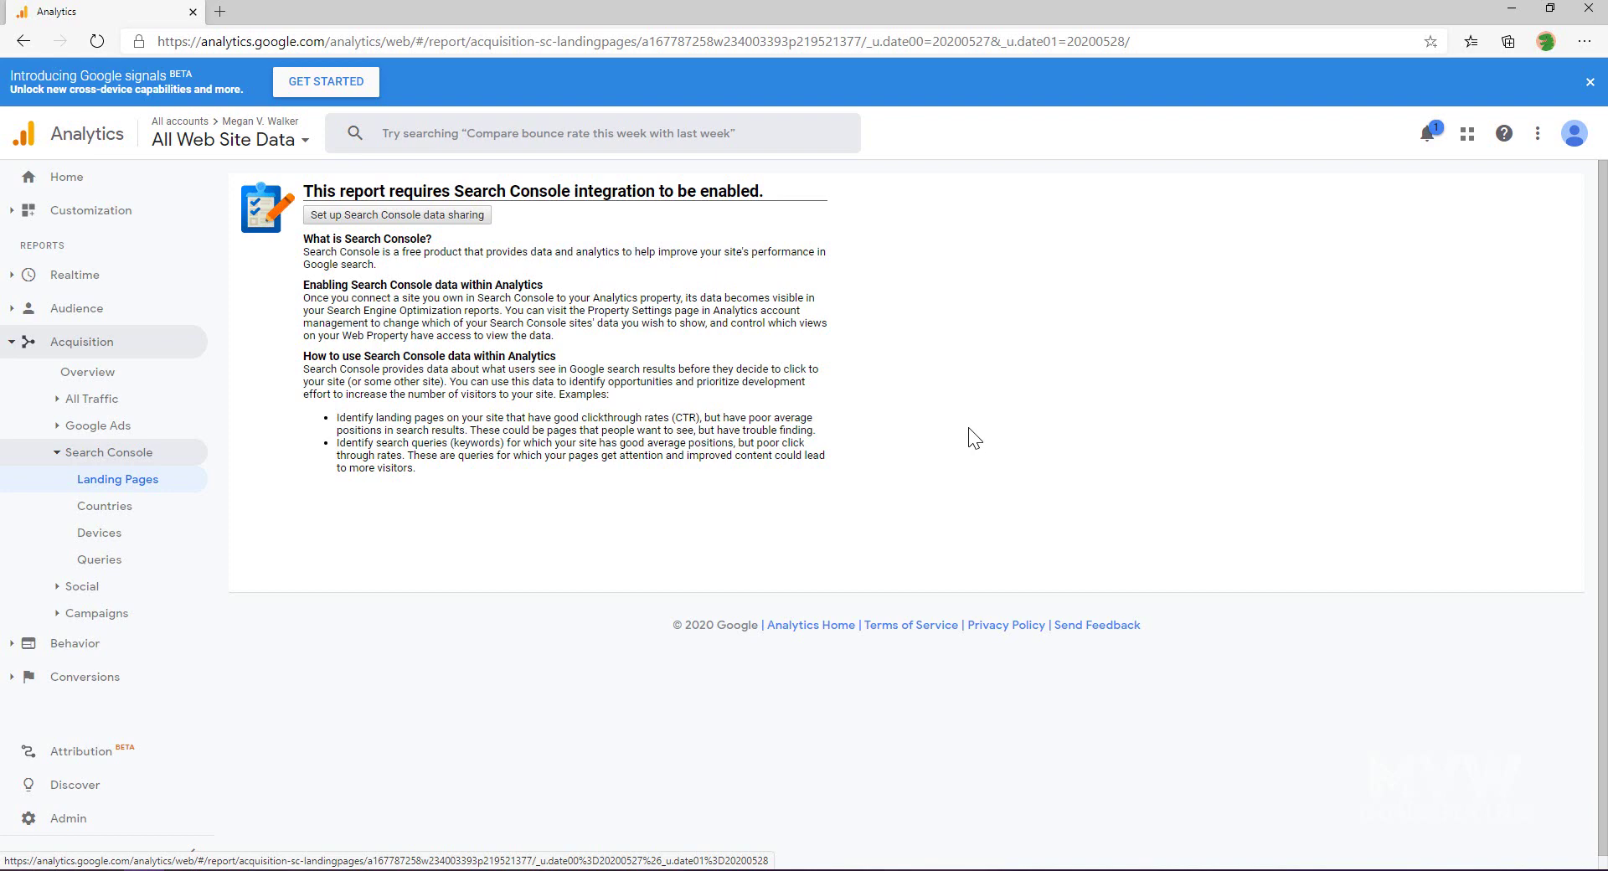
- Start setting up Search Console data sharing by adding a linked site in the property's Search Console settings
{"action": "left_click", "coordinate": [356, 218]}
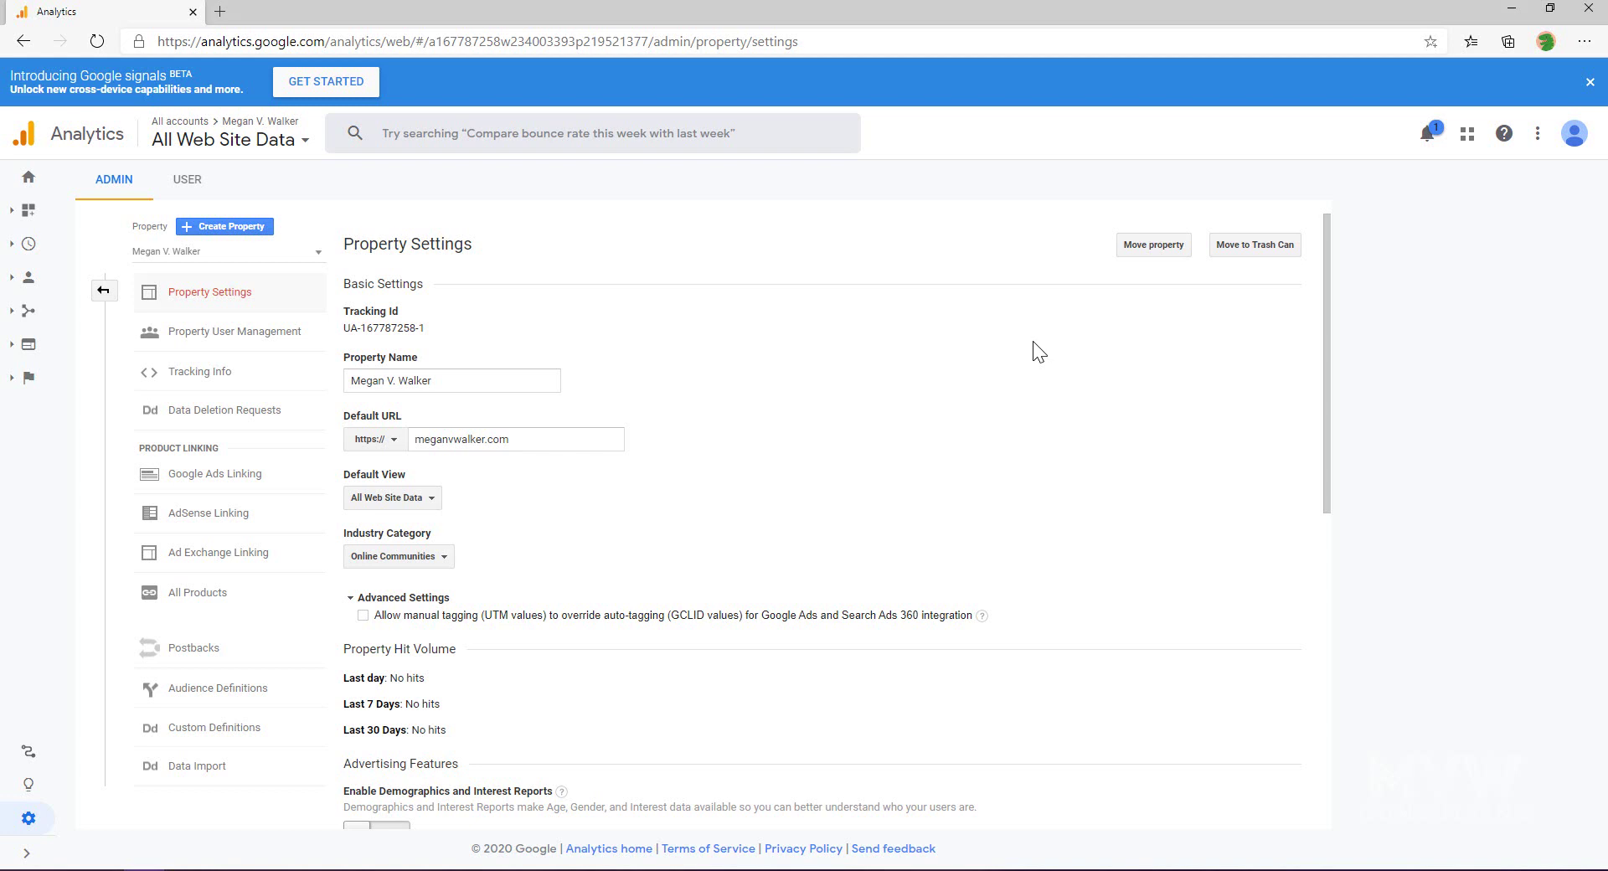
{"action": "scroll", "coordinate": [1082, 409], "scroll_direction": "down", "scroll_amount": 3}
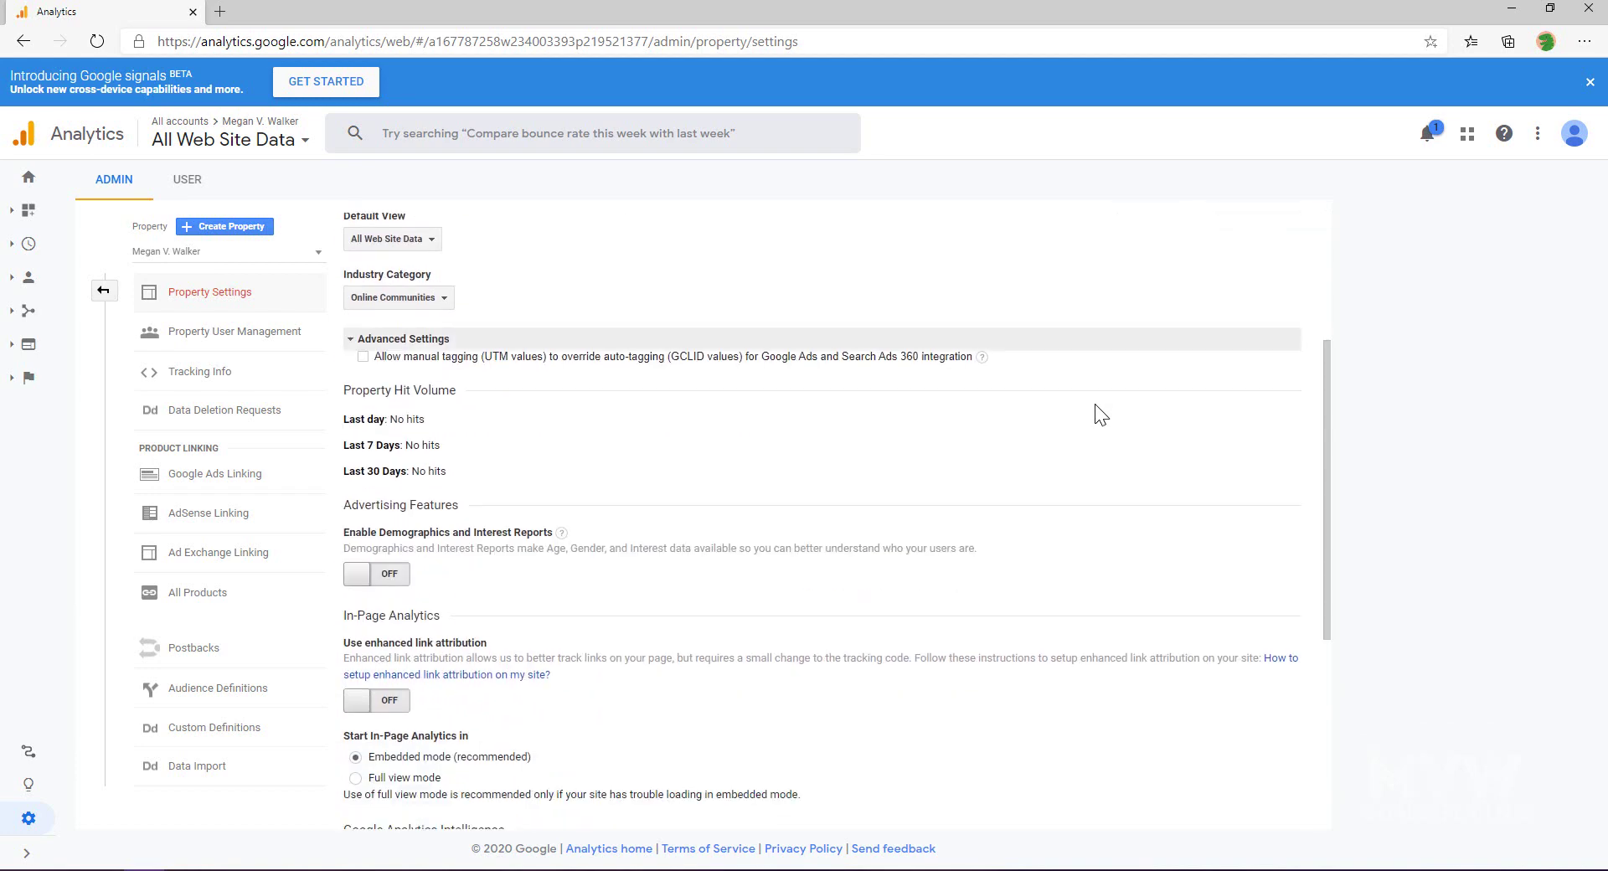
{"action": "scroll", "coordinate": [1094, 409], "scroll_direction": "down", "scroll_amount": 5}
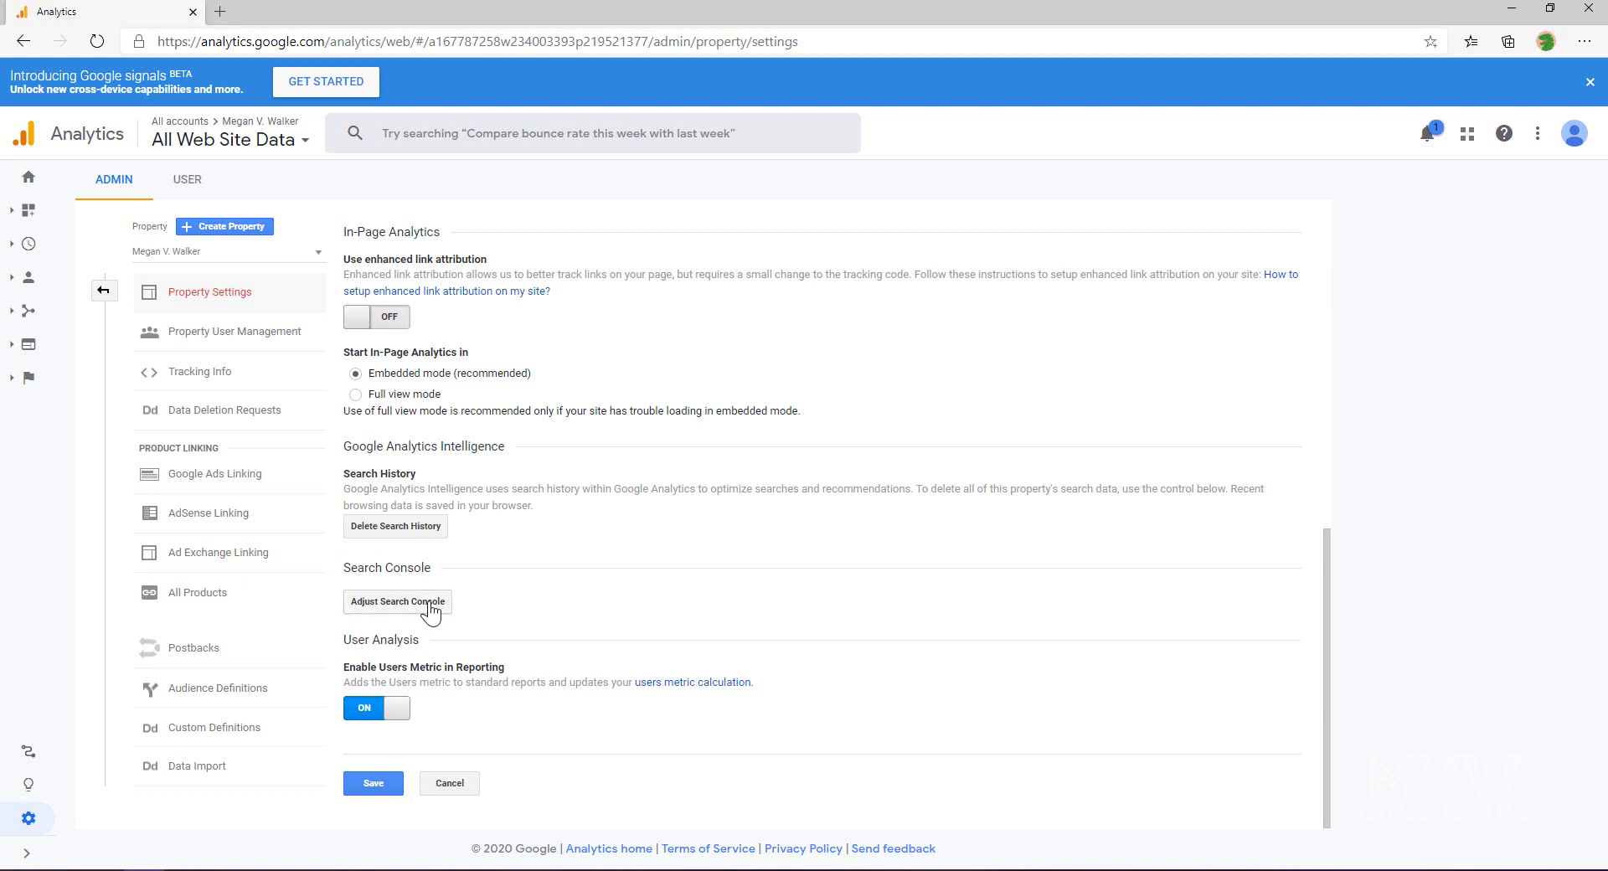
{"action": "left_click", "coordinate": [430, 605]}
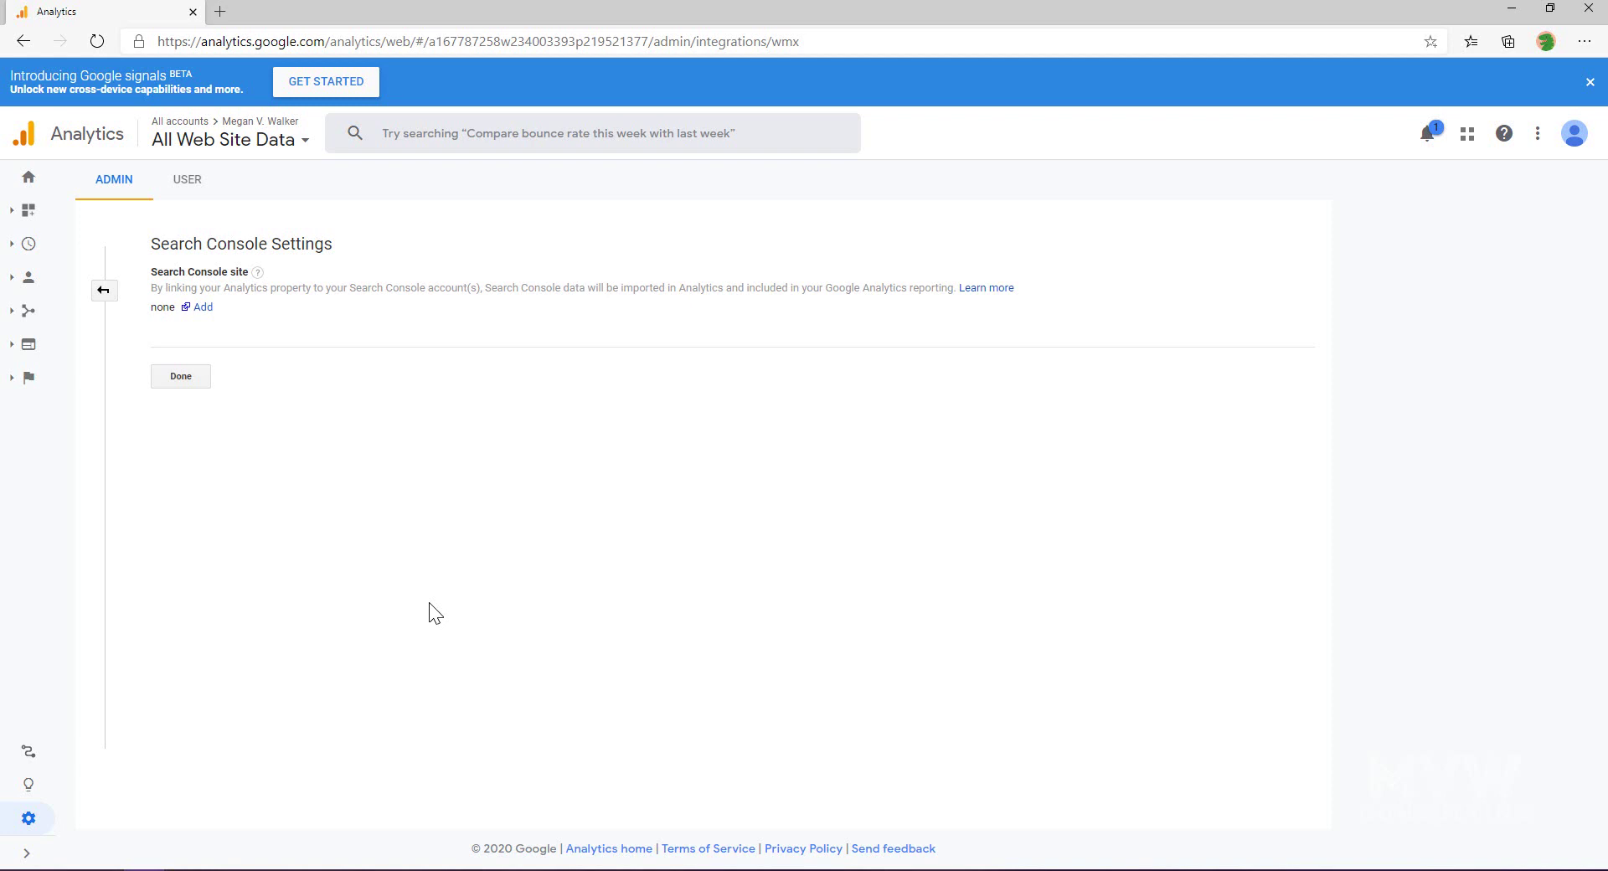
{"action": "left_click", "coordinate": [200, 310]}
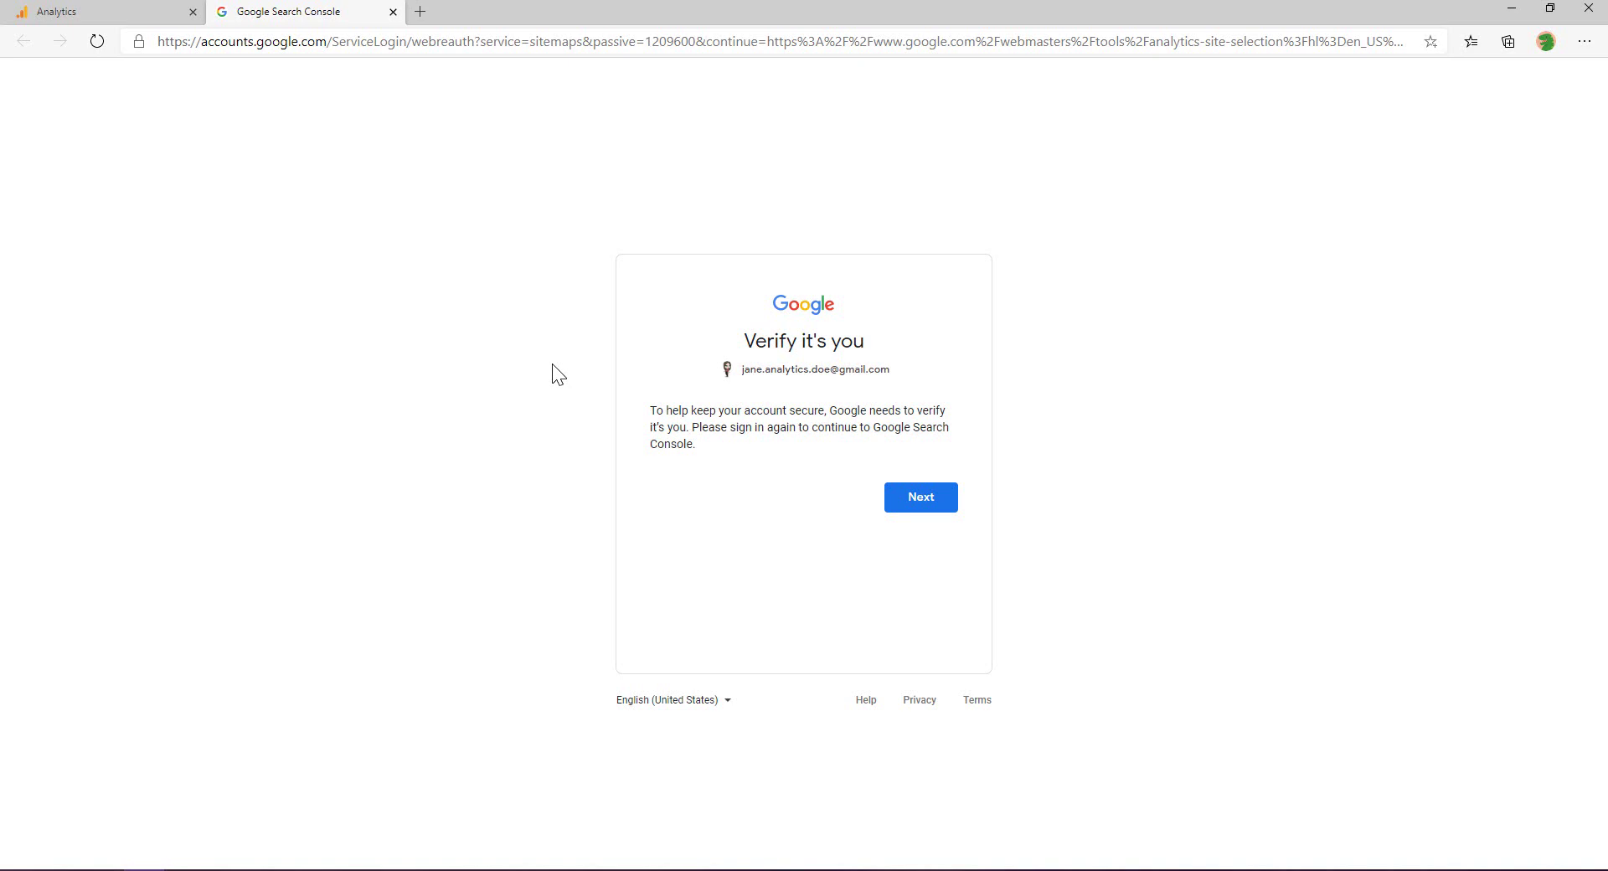
- Verify the Google account by entering the account password and confirm its recovery options as they are
{"action": "left_click", "coordinate": [932, 513]}
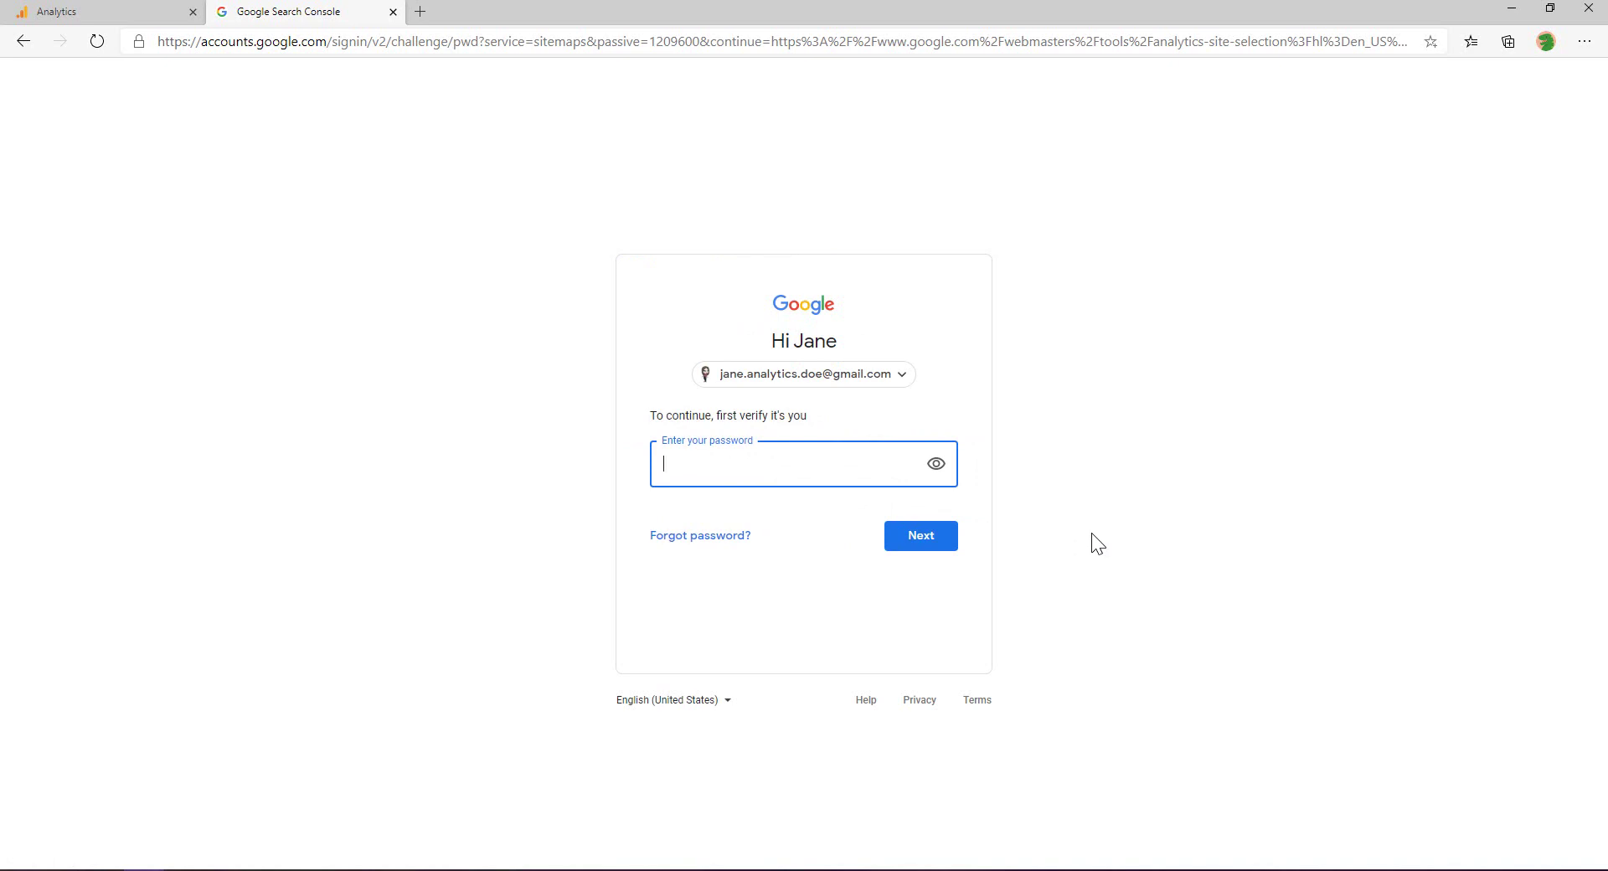
{"action": "type", "text": "••••••••••••"}
{"action": "key", "text": "Return"}
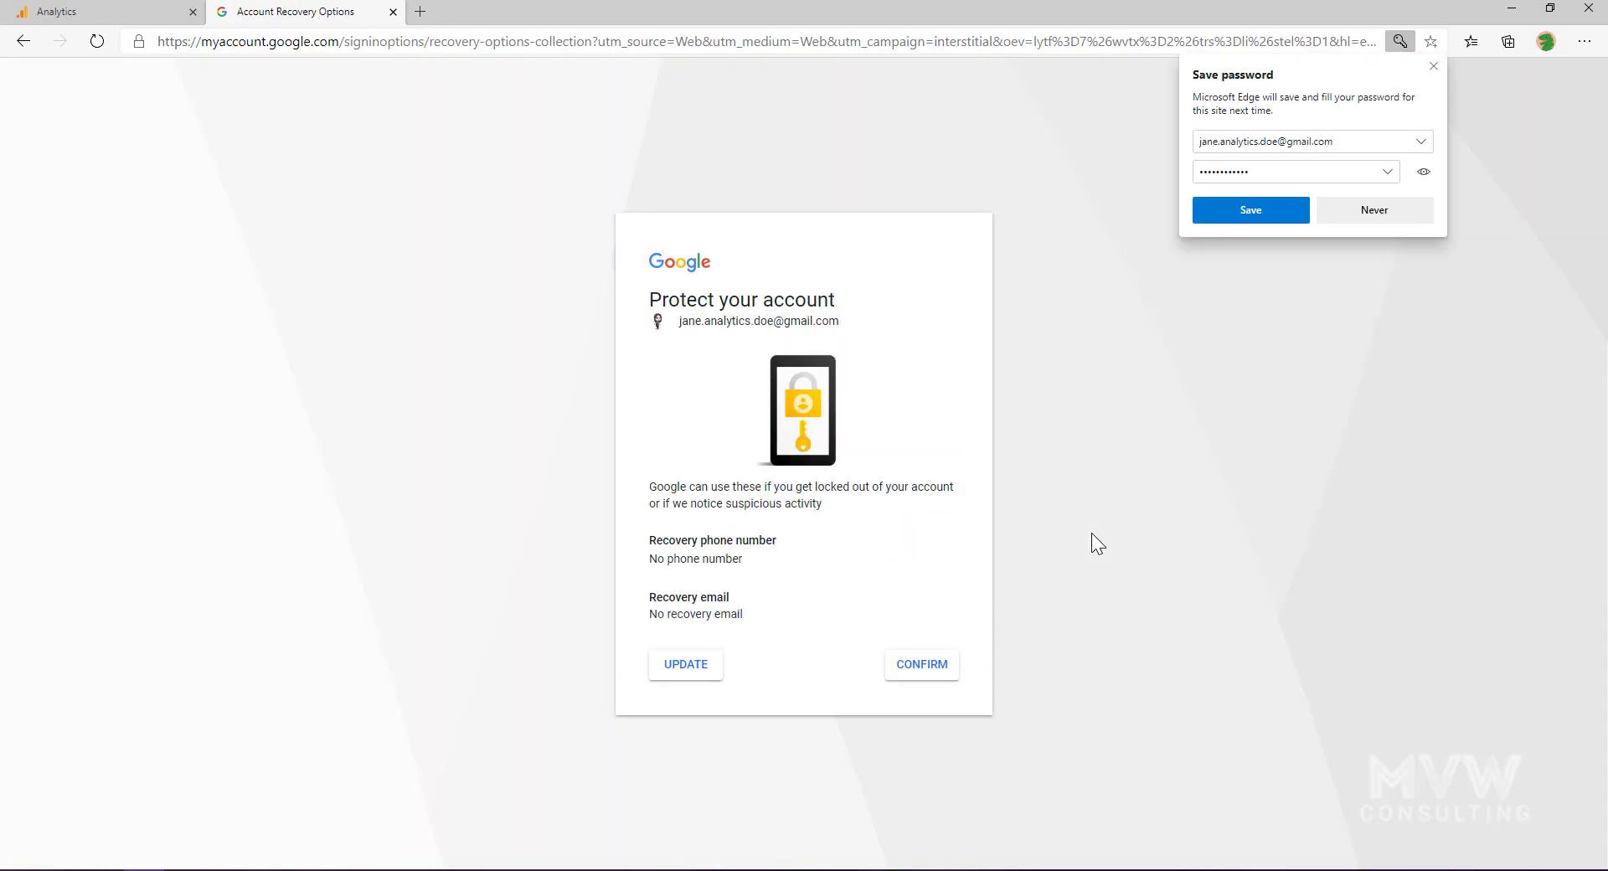
{"action": "left_click", "coordinate": [905, 665]}
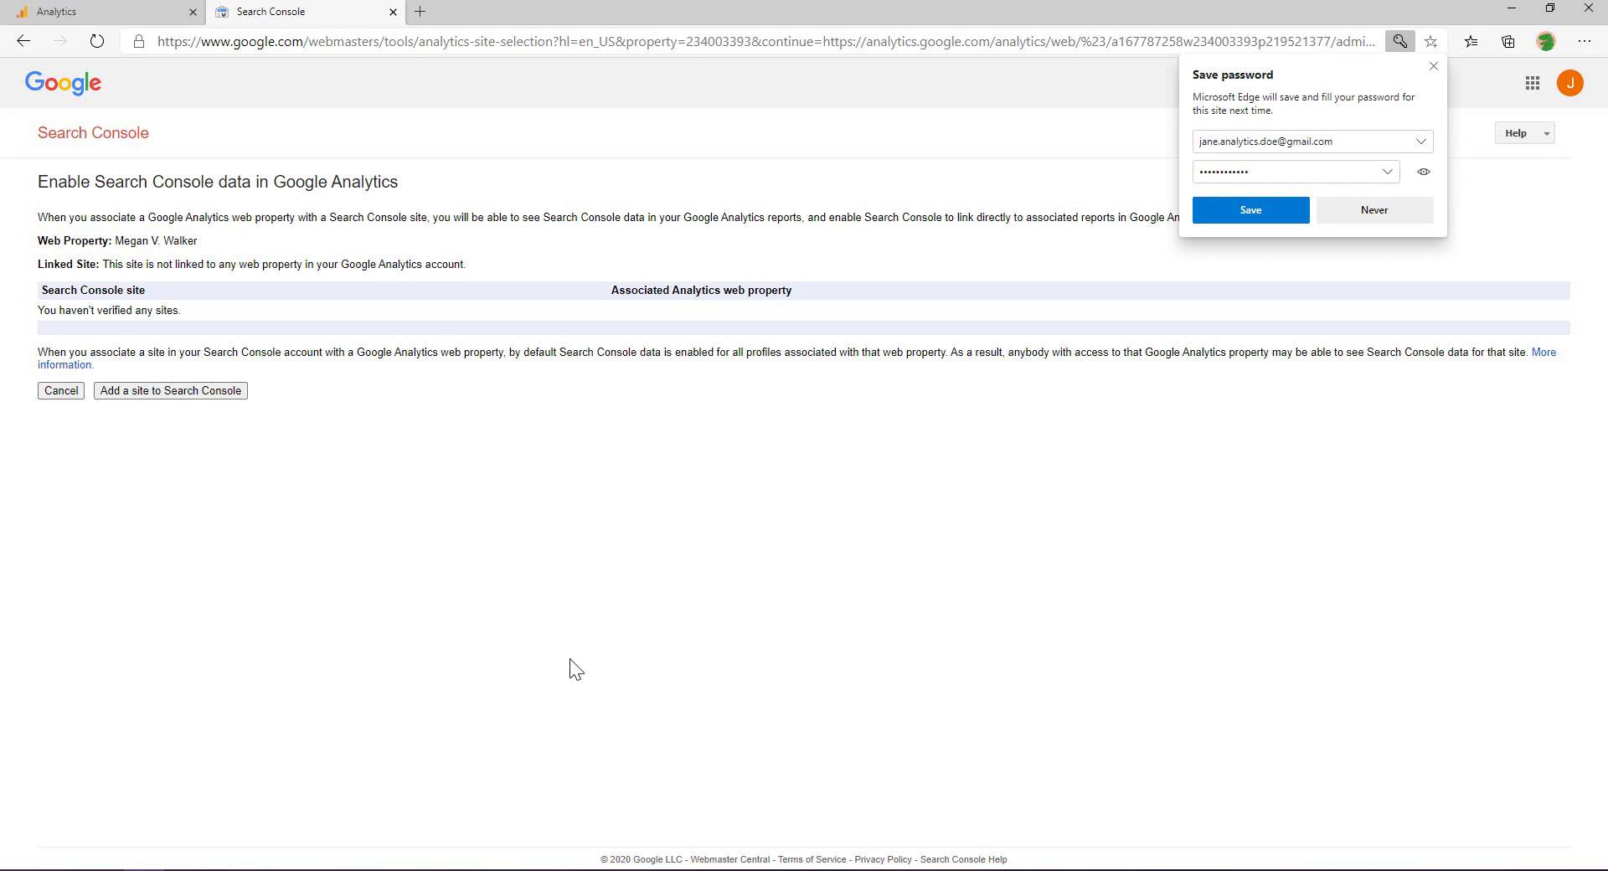
{"action": "left_click", "coordinate": [188, 391]}
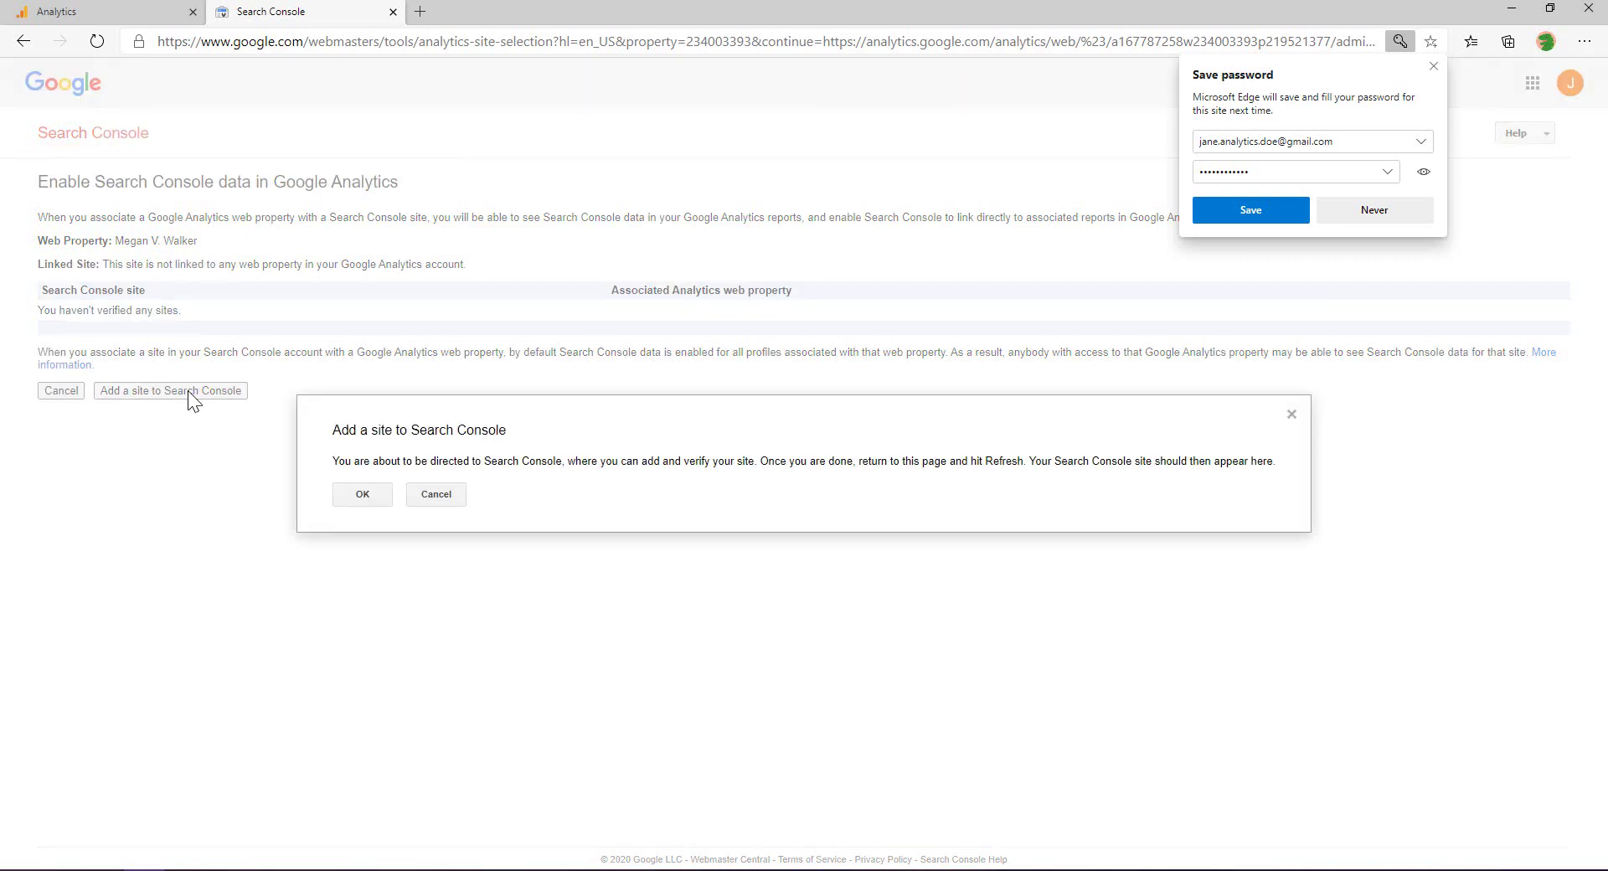
{"action": "left_click", "coordinate": [362, 494]}
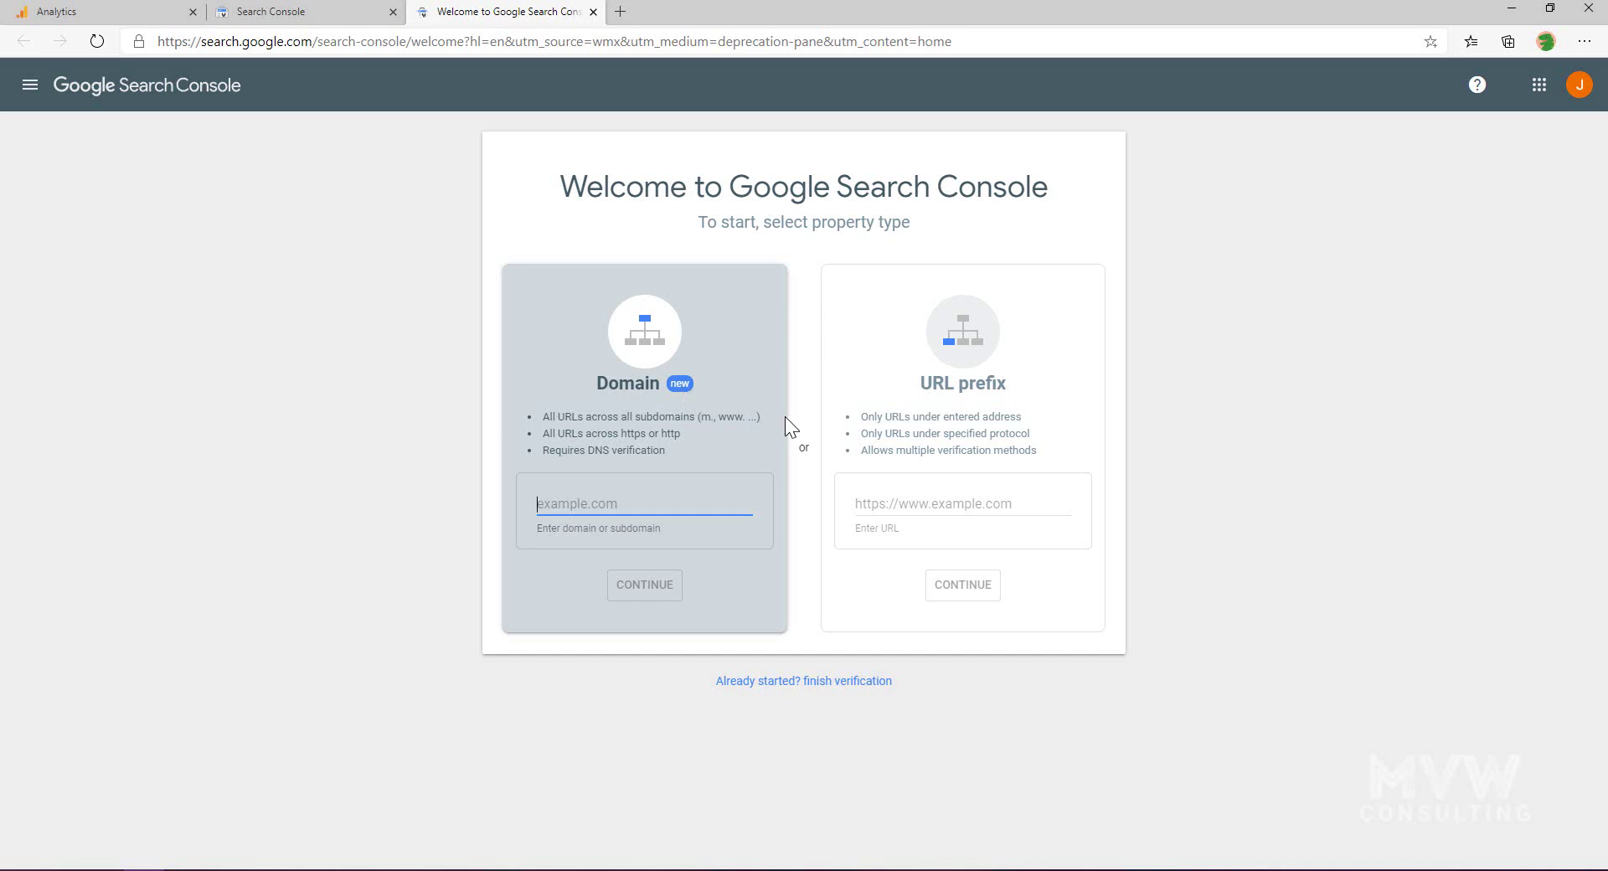
{"action": "left_click", "coordinate": [931, 503]}
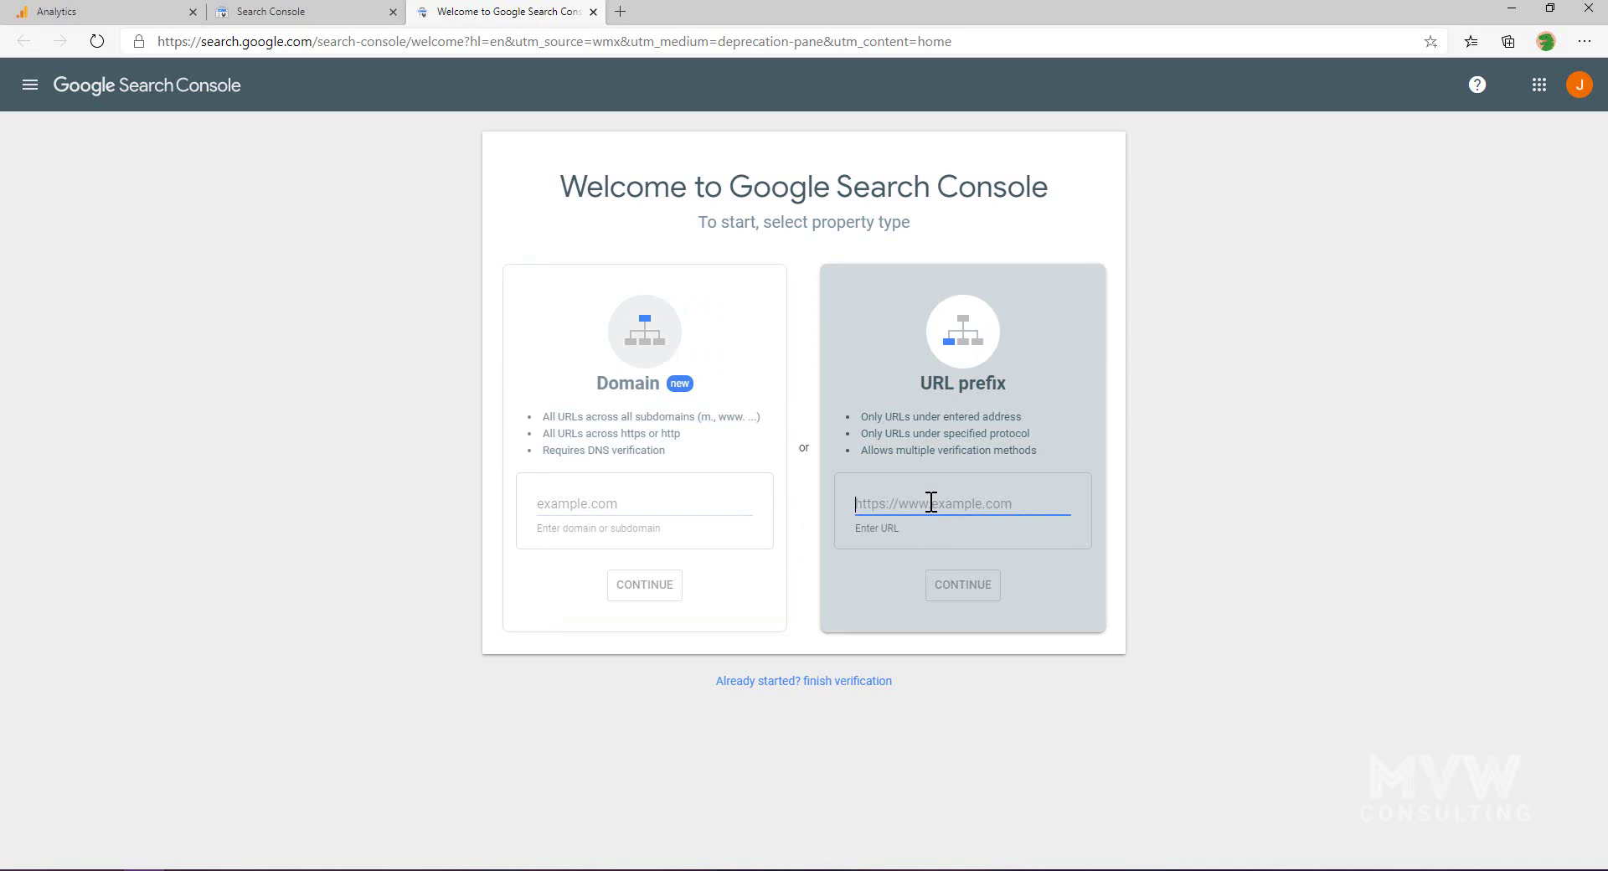
{"action": "type", "text": "https://mega"}
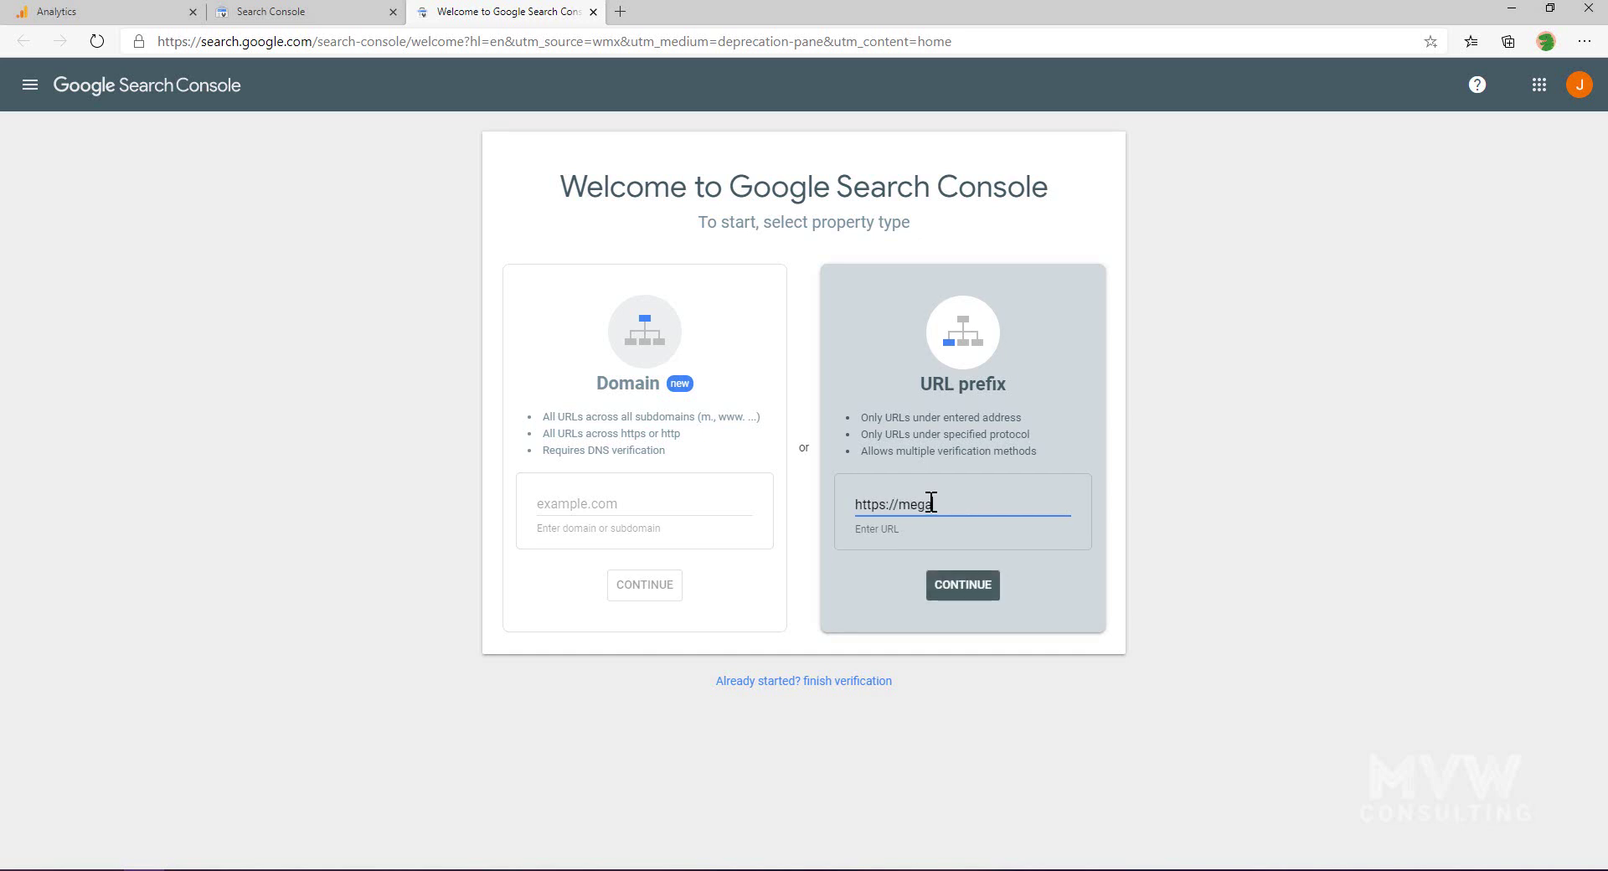
{"action": "type", "text": "nvwalker.com"}
{"action": "left_click", "coordinate": [967, 585]}
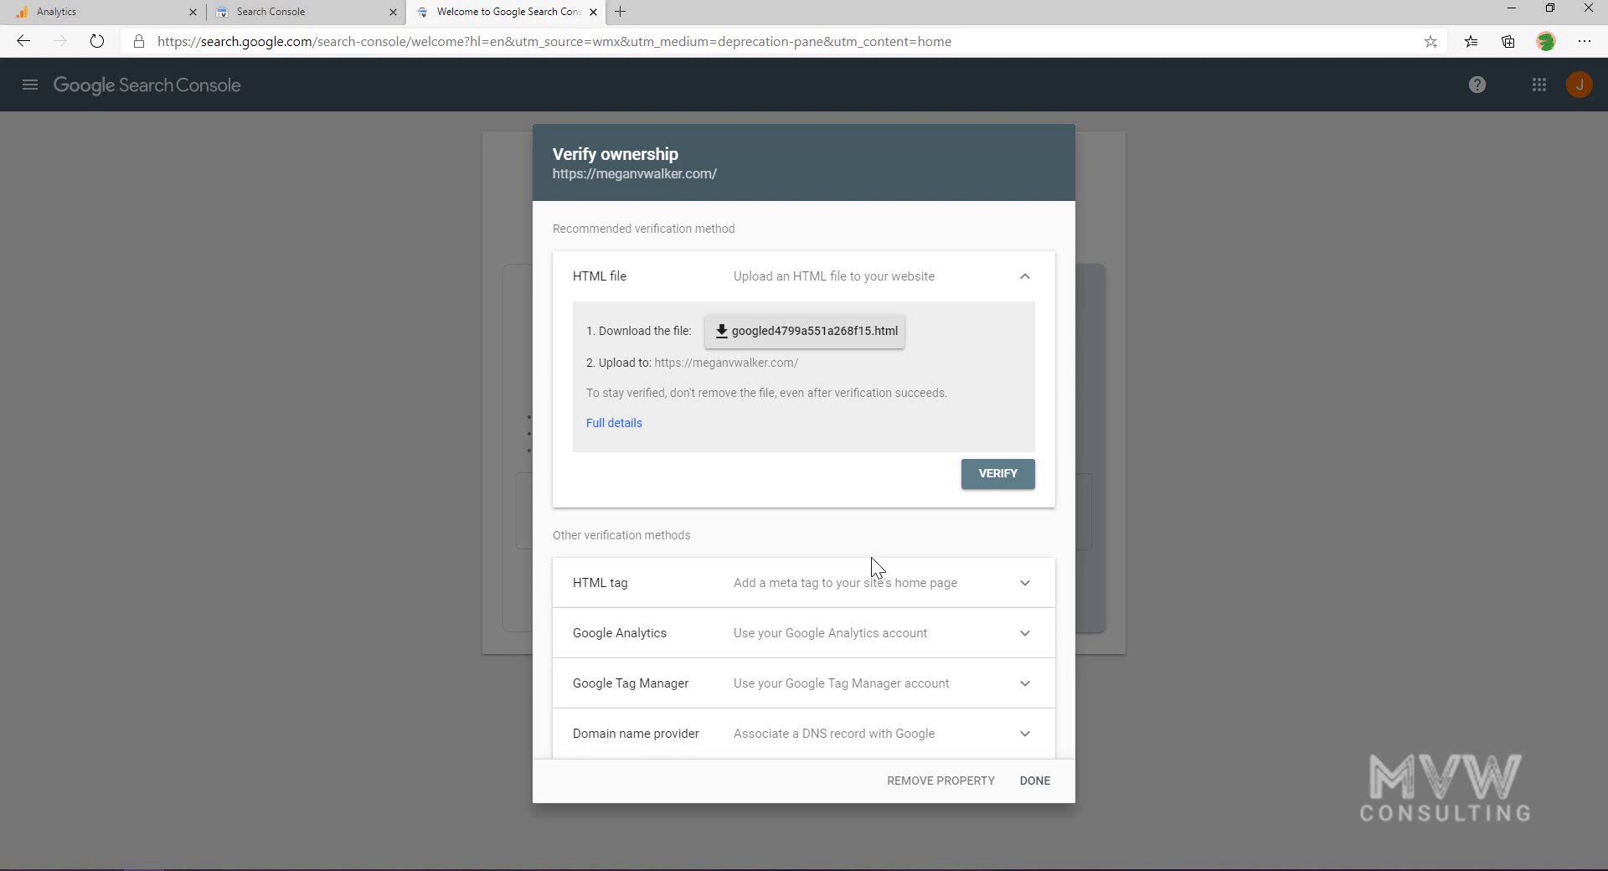
- Expand the HTML tag verification method and select its site-verification meta tag code
{"action": "left_click", "coordinate": [987, 597]}
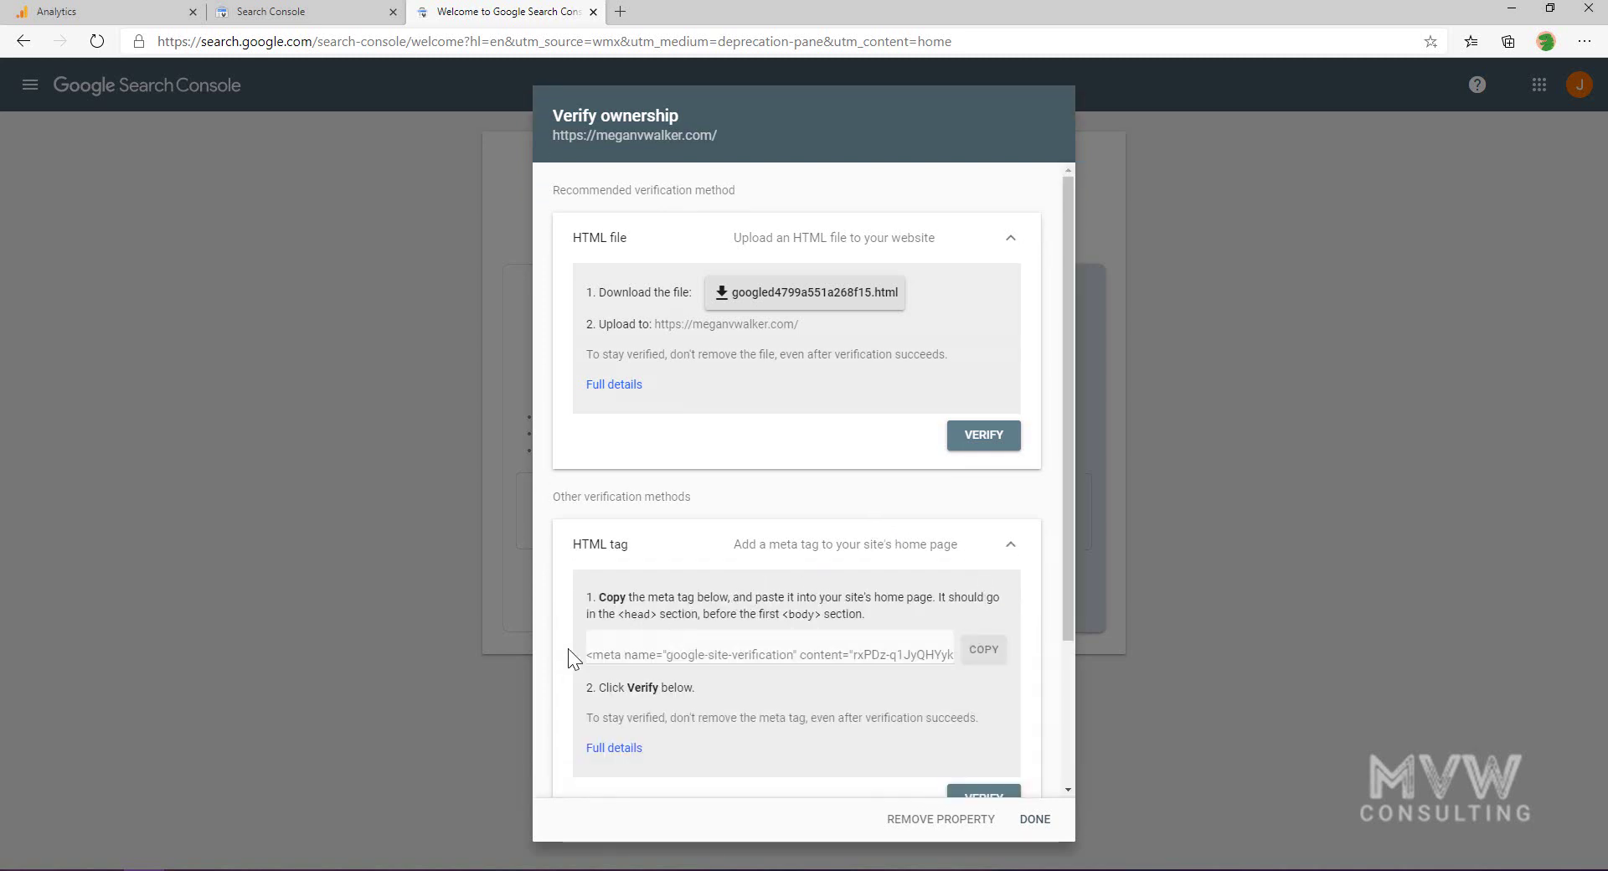
{"action": "scroll", "coordinate": [955, 555], "scroll_direction": "down", "scroll_amount": 1}
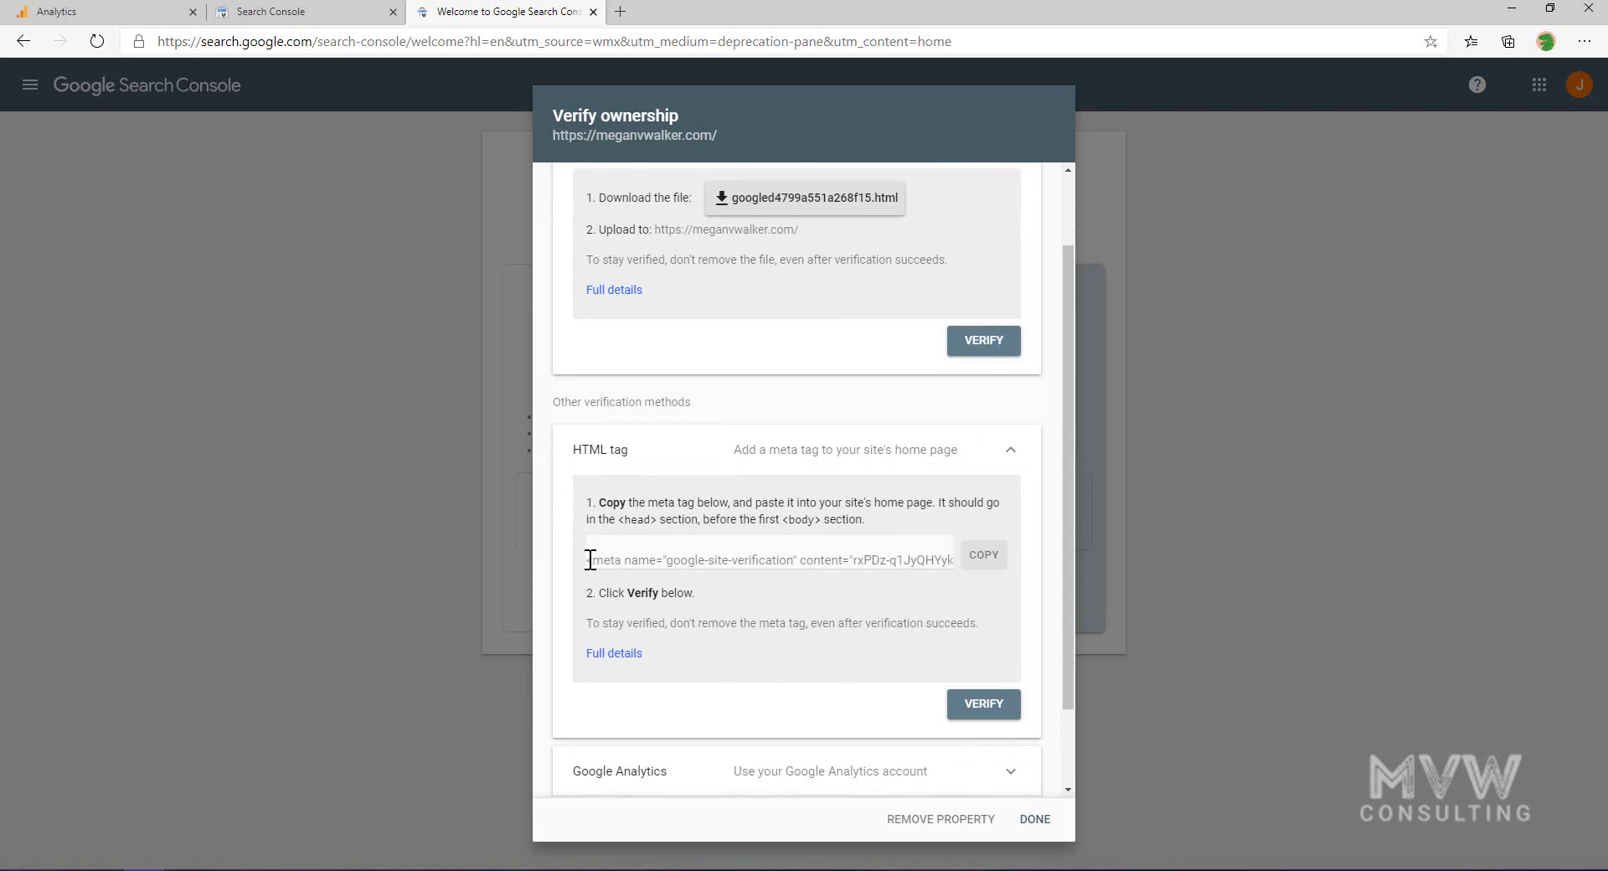
{"action": "left_click_drag", "start_coordinate": [590, 559], "coordinate": [967, 595]}
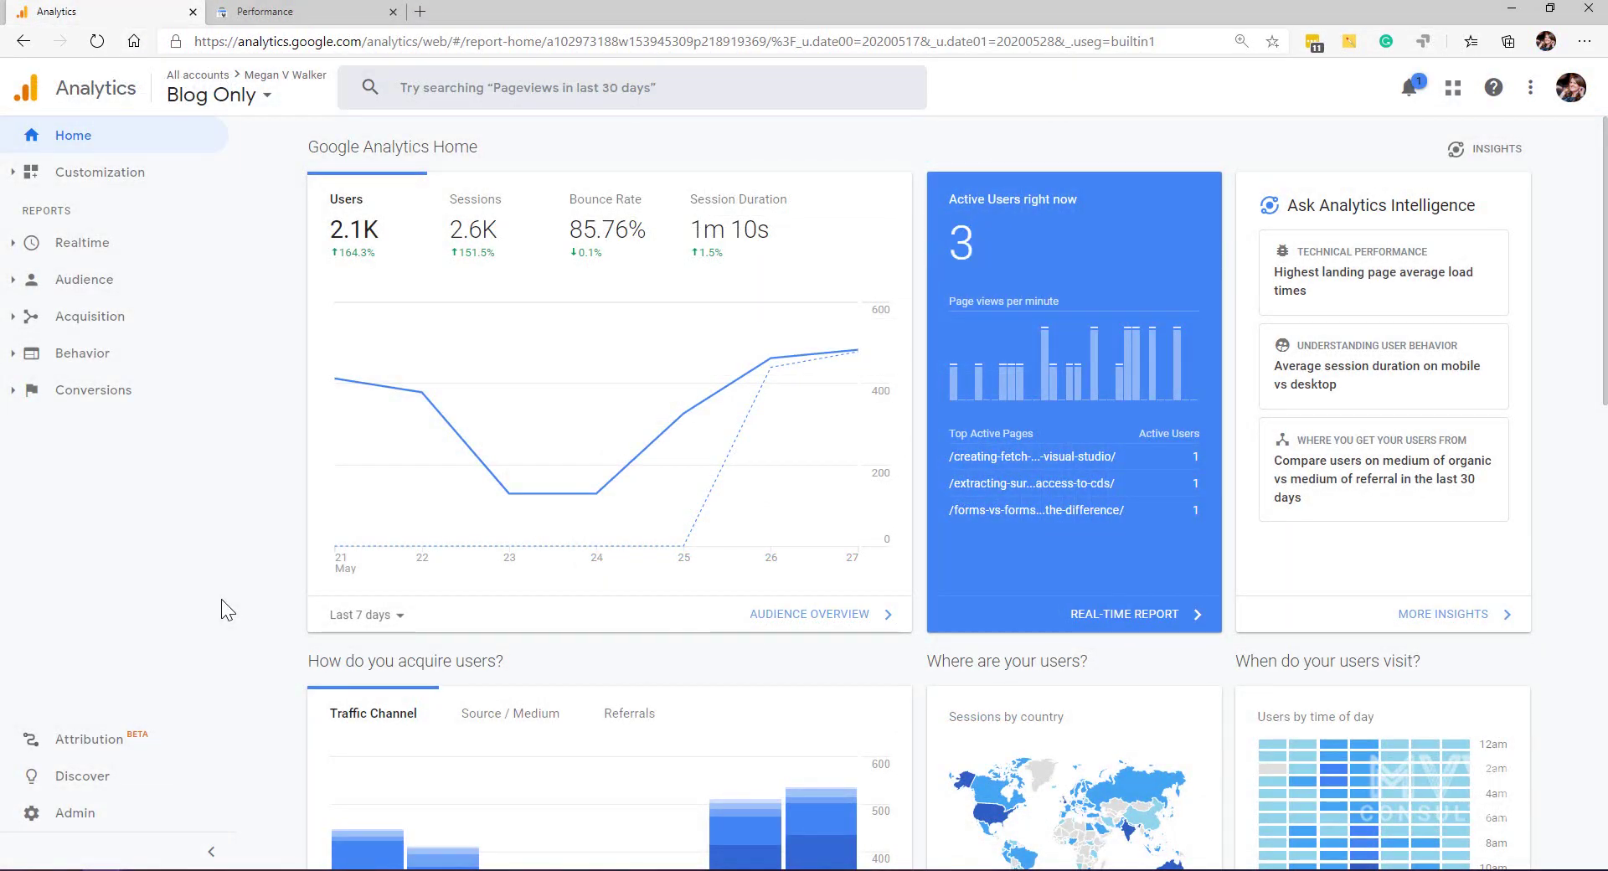
- Open the Search Console Landing Pages report for the Blog Only view
{"action": "left_click", "coordinate": [23, 319]}
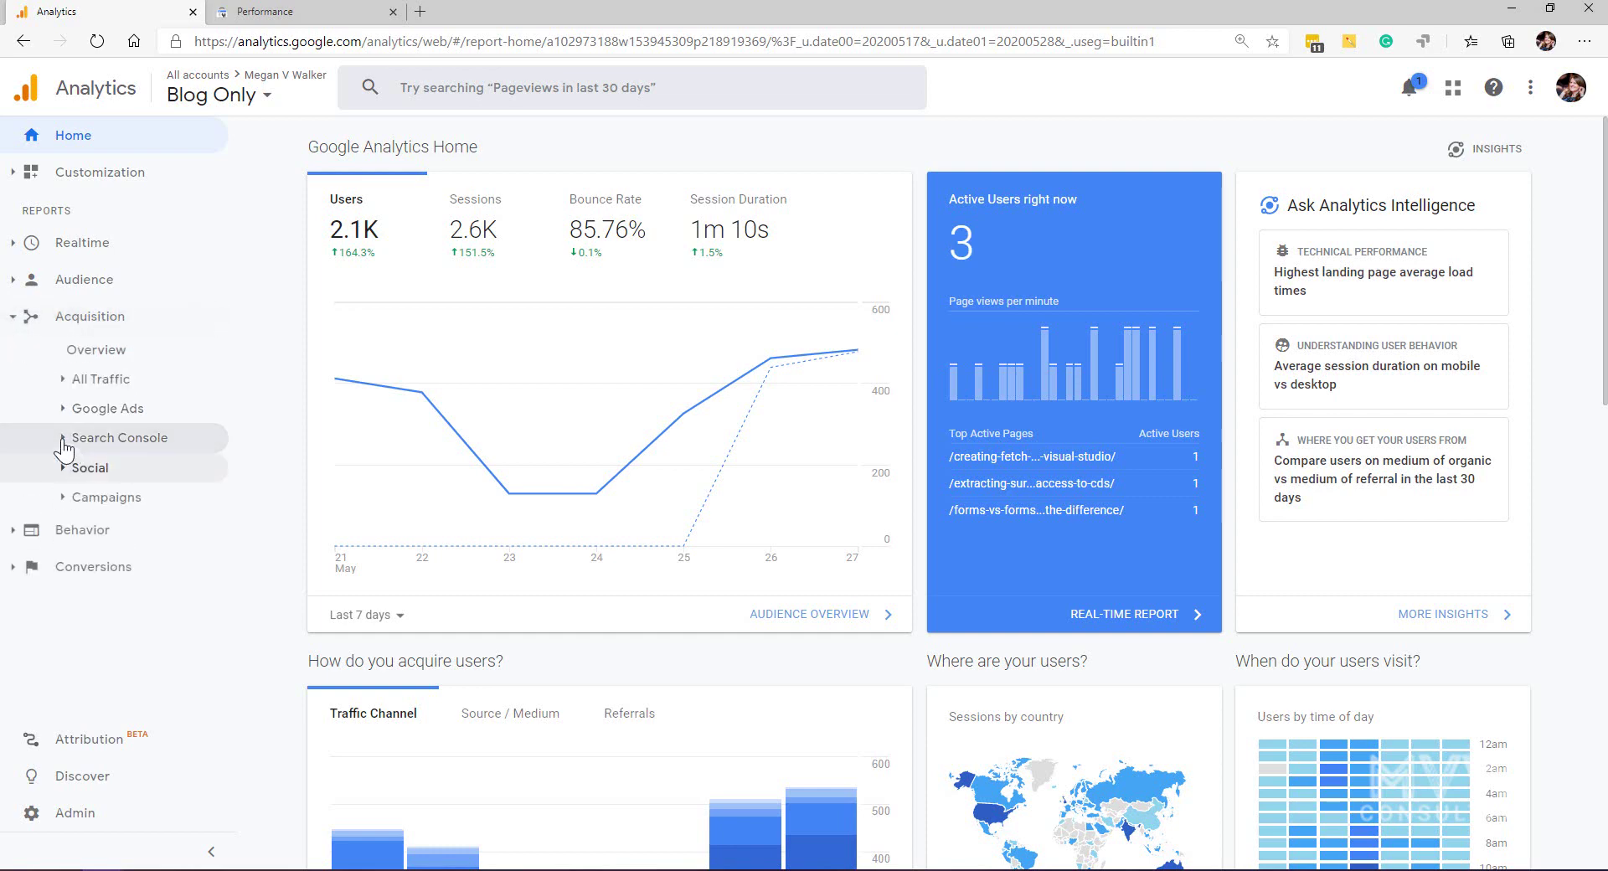
{"action": "left_click", "coordinate": [63, 437]}
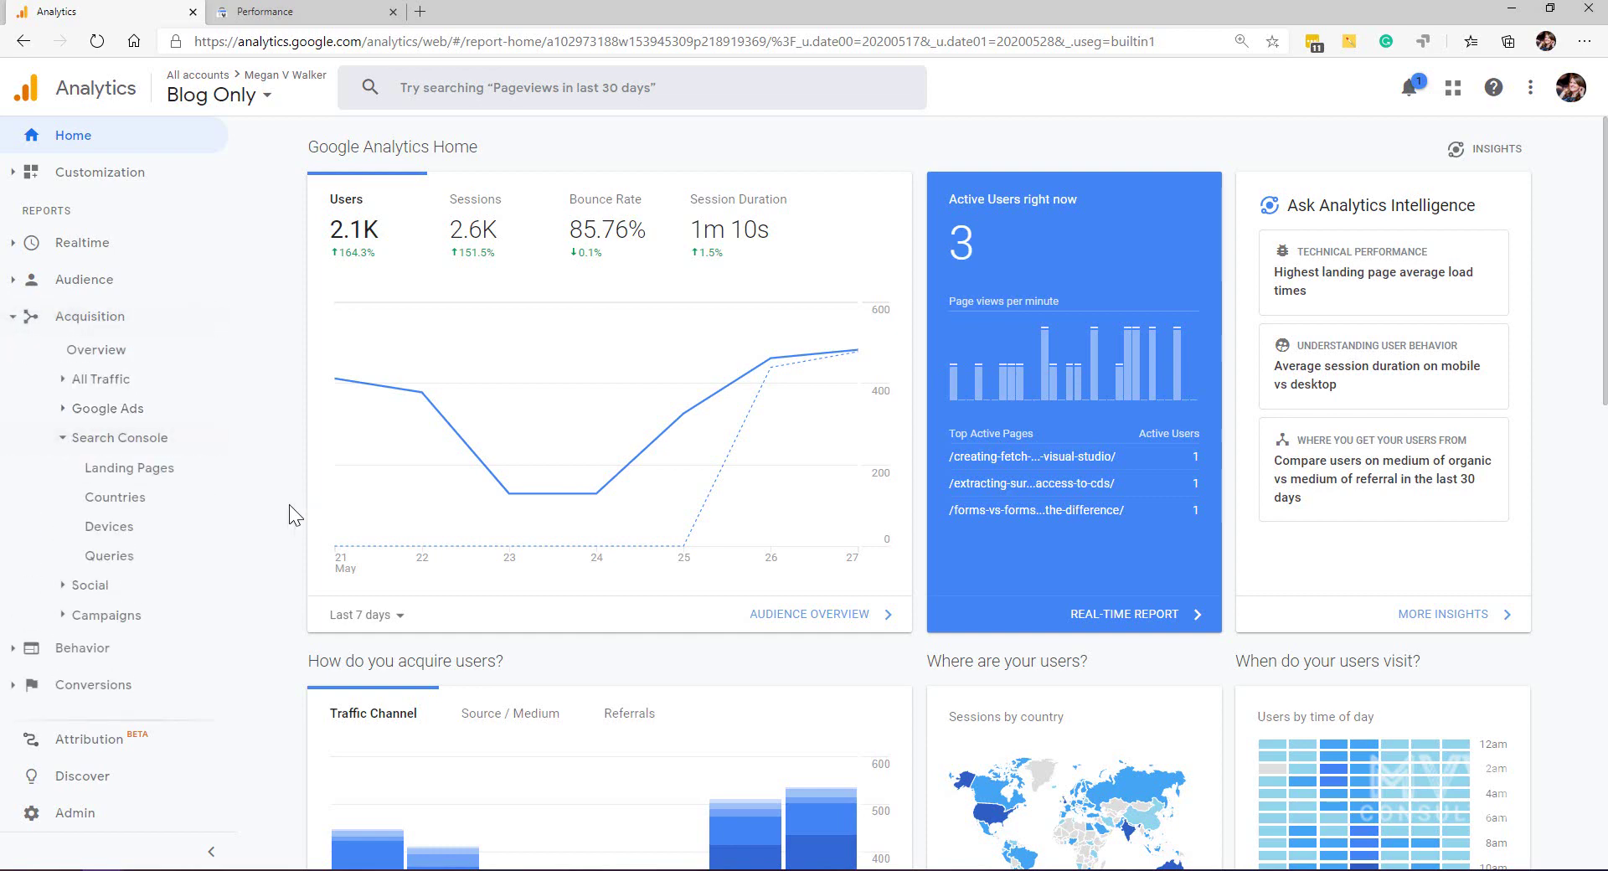
{"action": "left_click", "coordinate": [181, 481]}
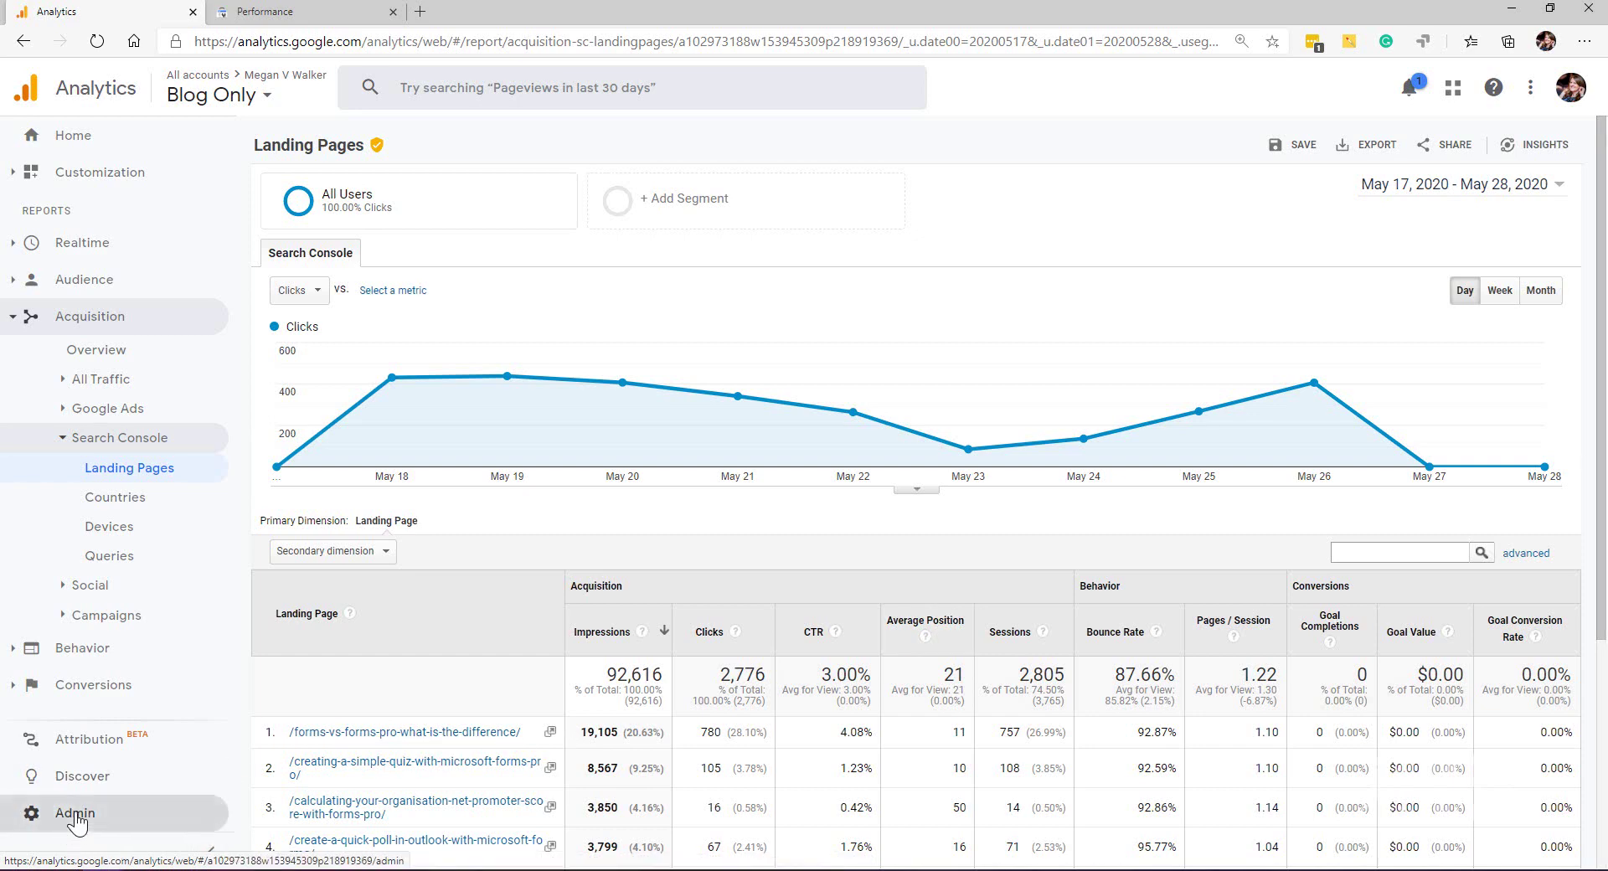
- Open the property's Search Console settings and check which views are enabled for the linked site
{"action": "left_click", "coordinate": [75, 818]}
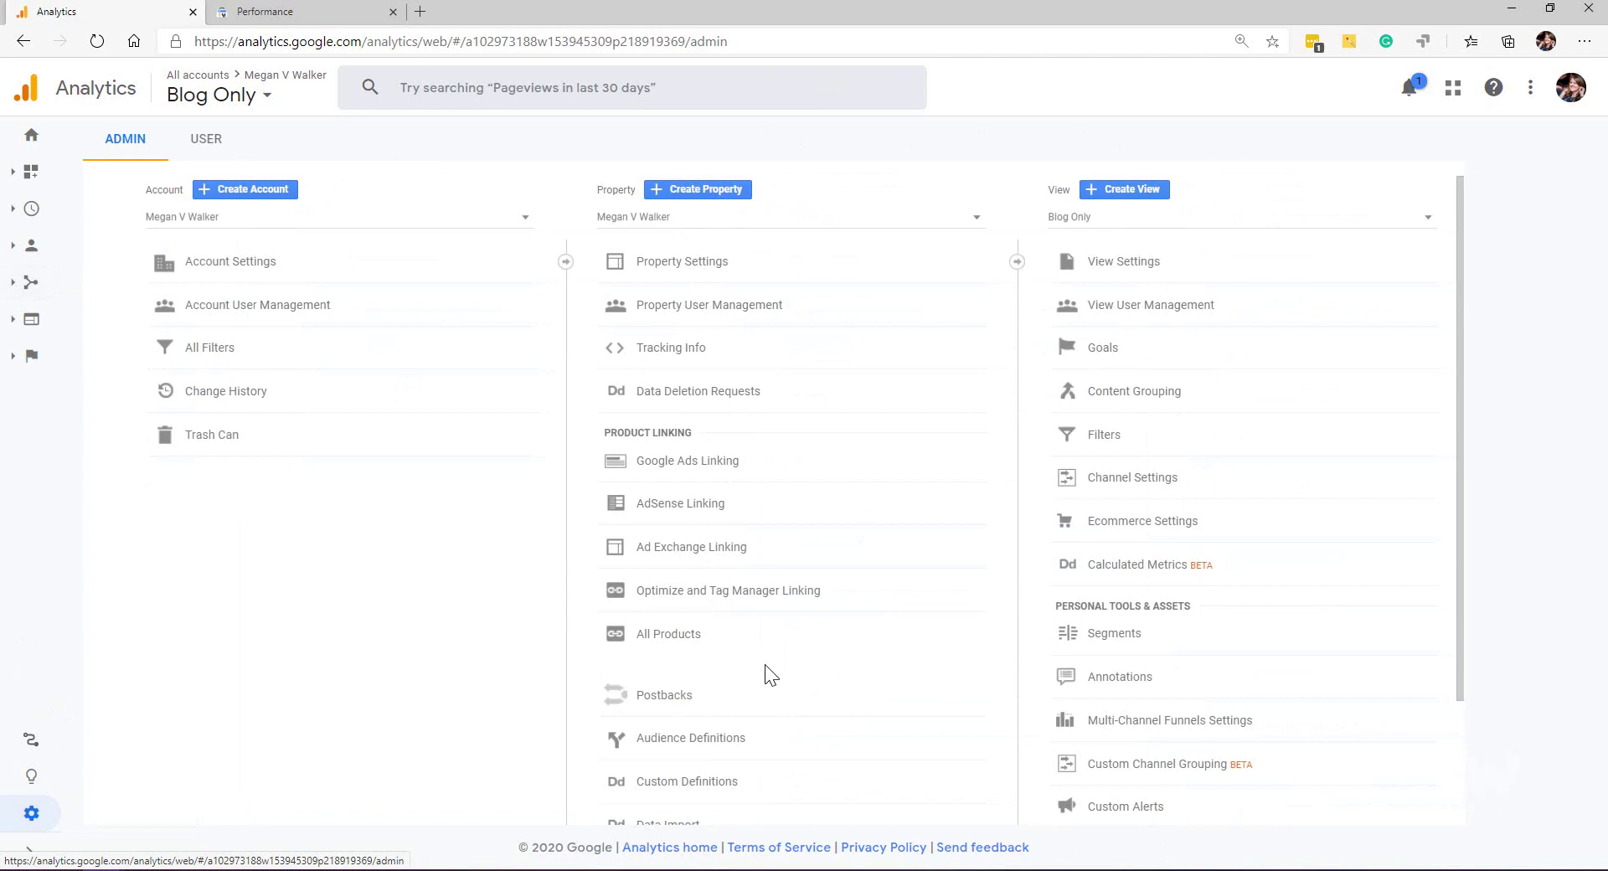
{"action": "left_click", "coordinate": [657, 260]}
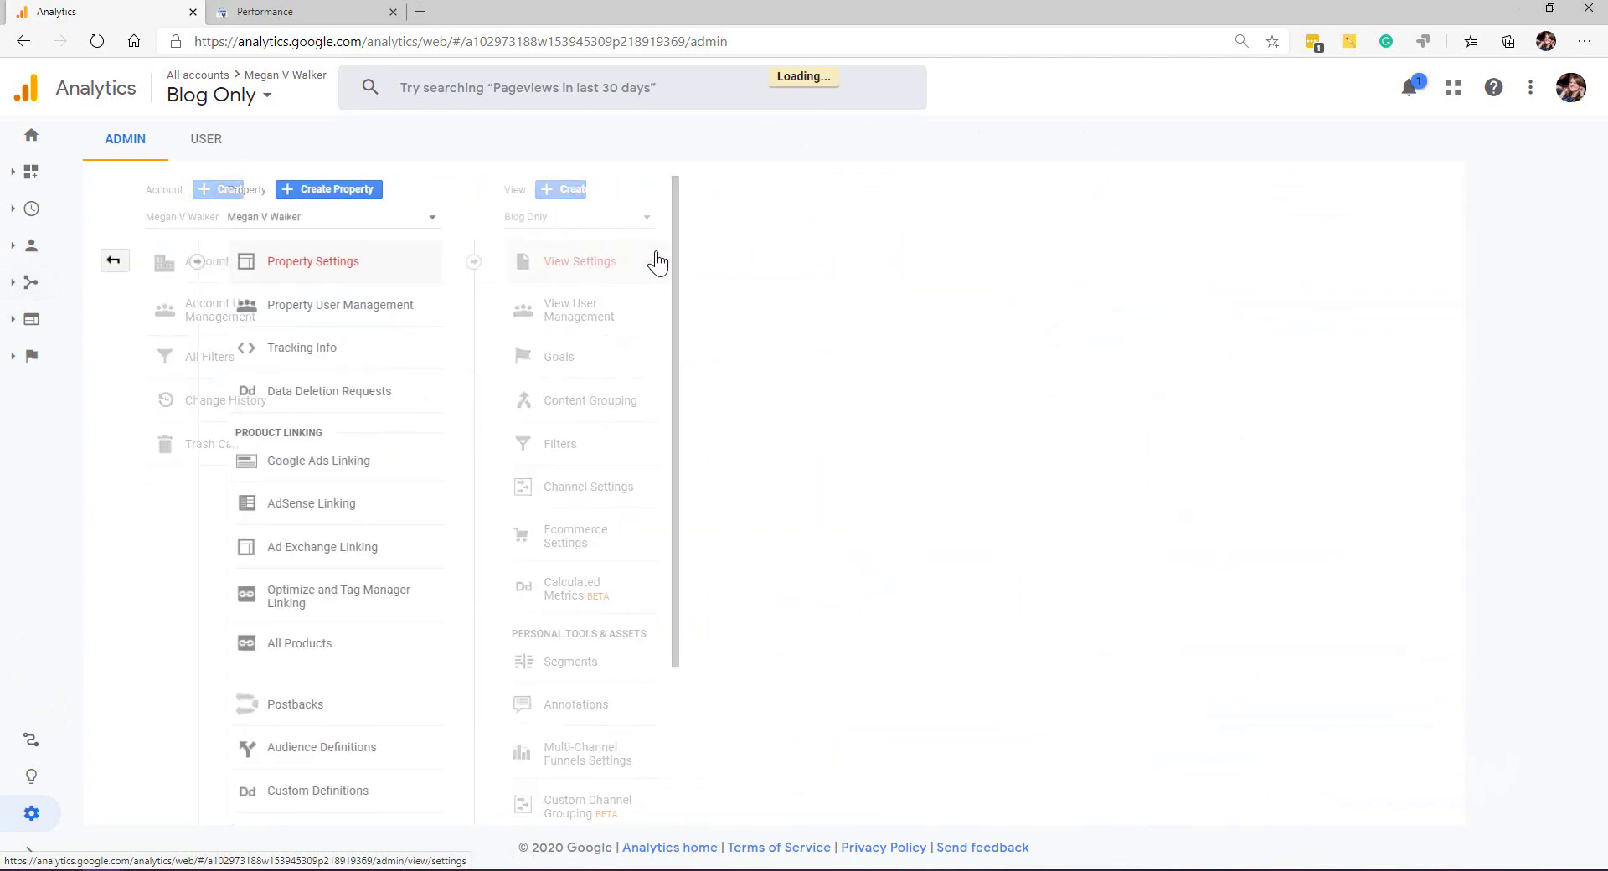
{"action": "scroll", "coordinate": [892, 430], "scroll_direction": "down", "scroll_amount": 9}
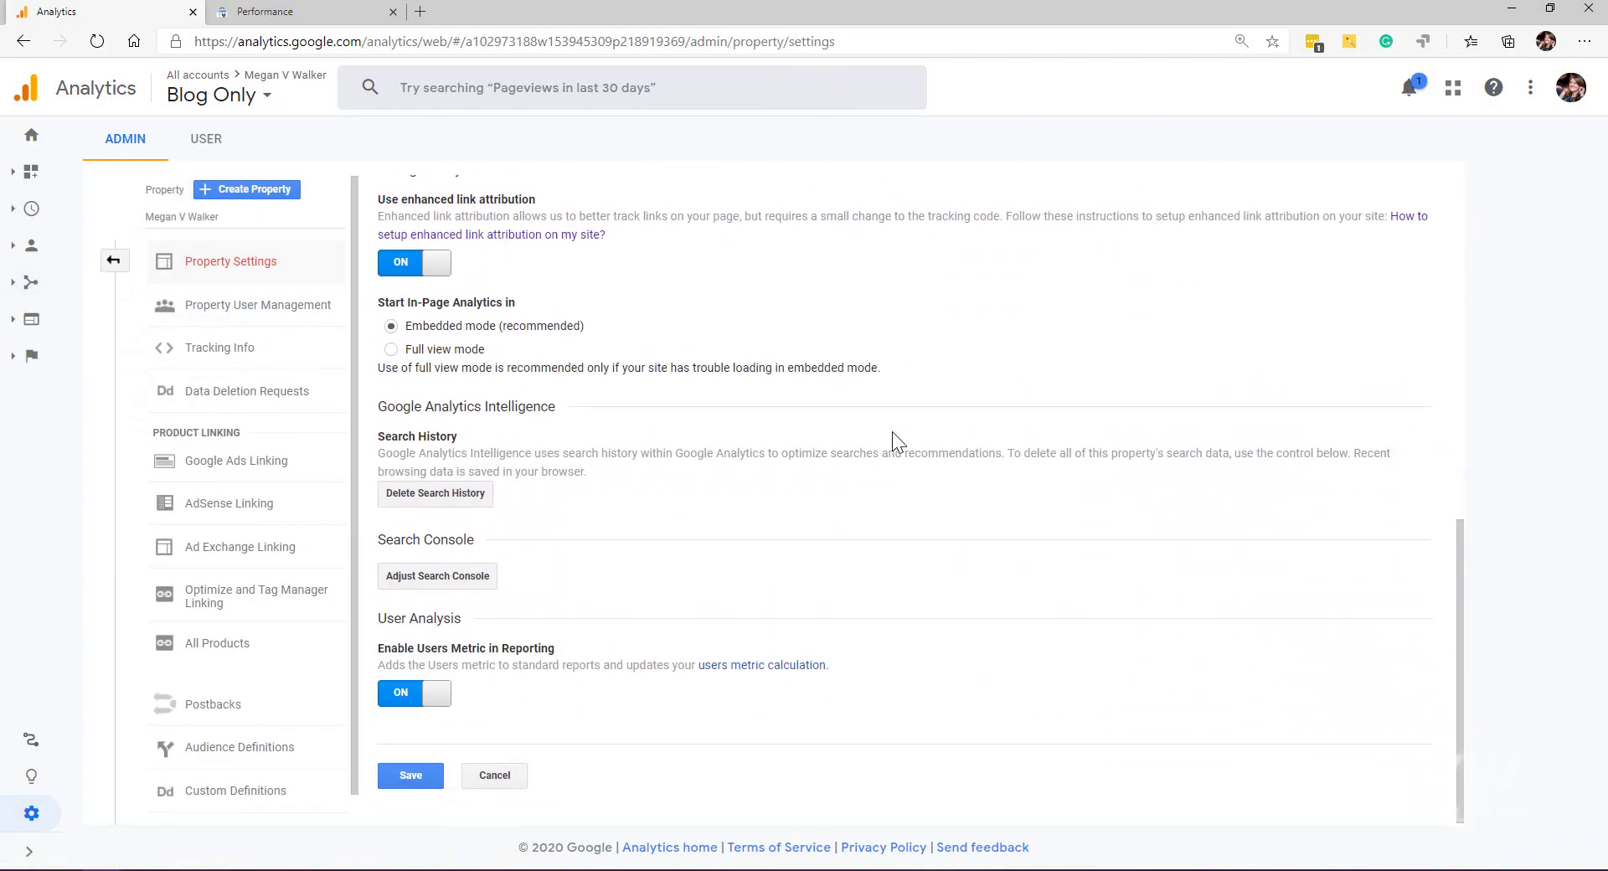
{"action": "left_click", "coordinate": [454, 577]}
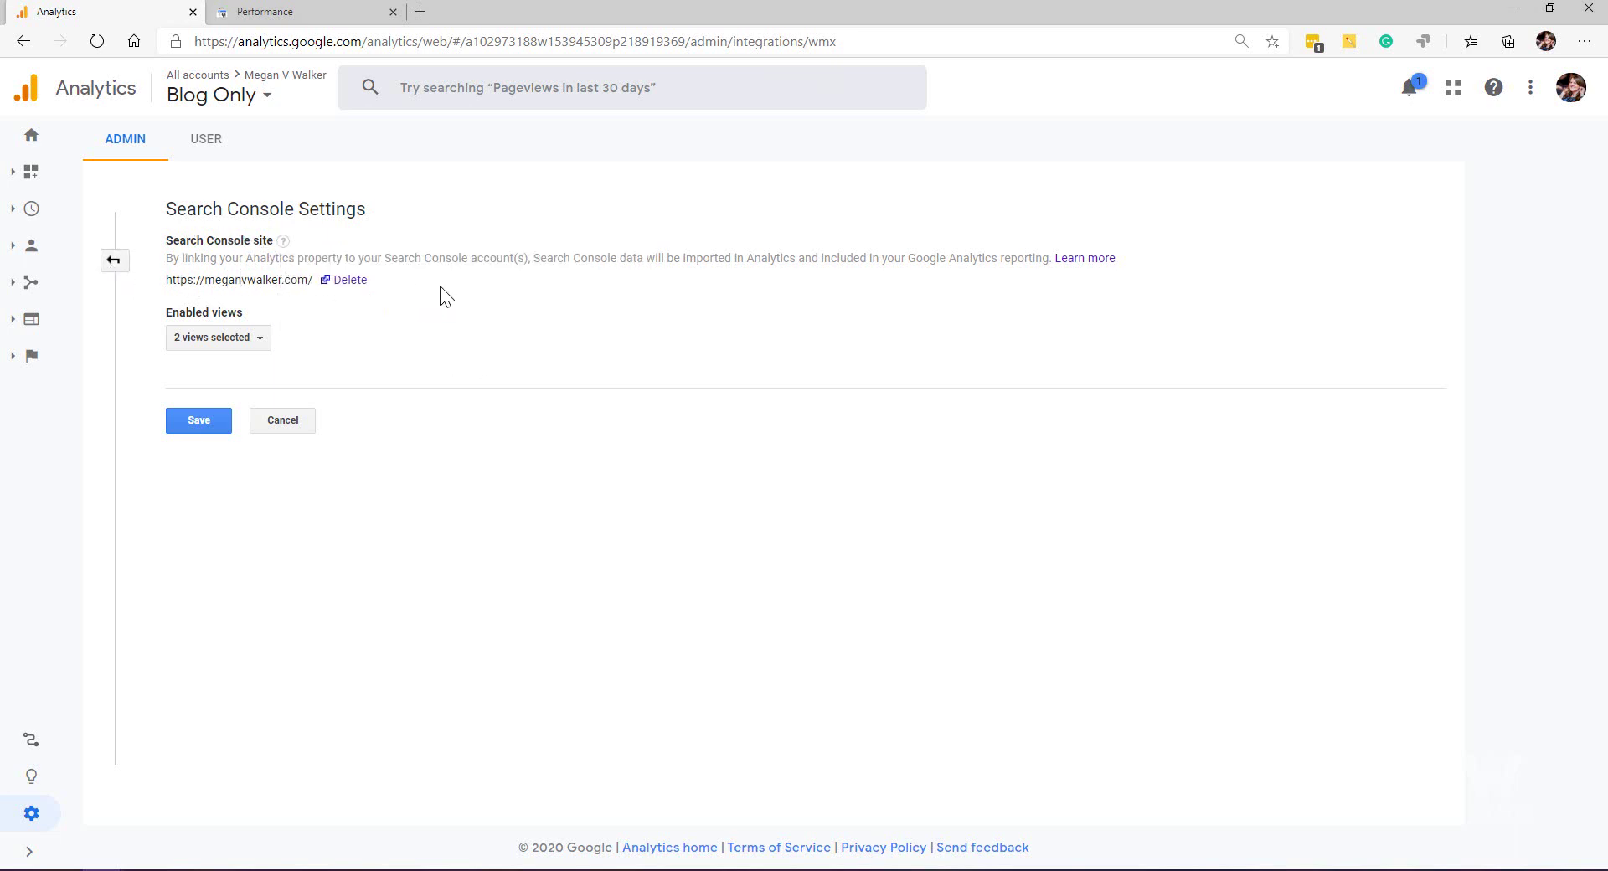
{"action": "left_click", "coordinate": [228, 345]}
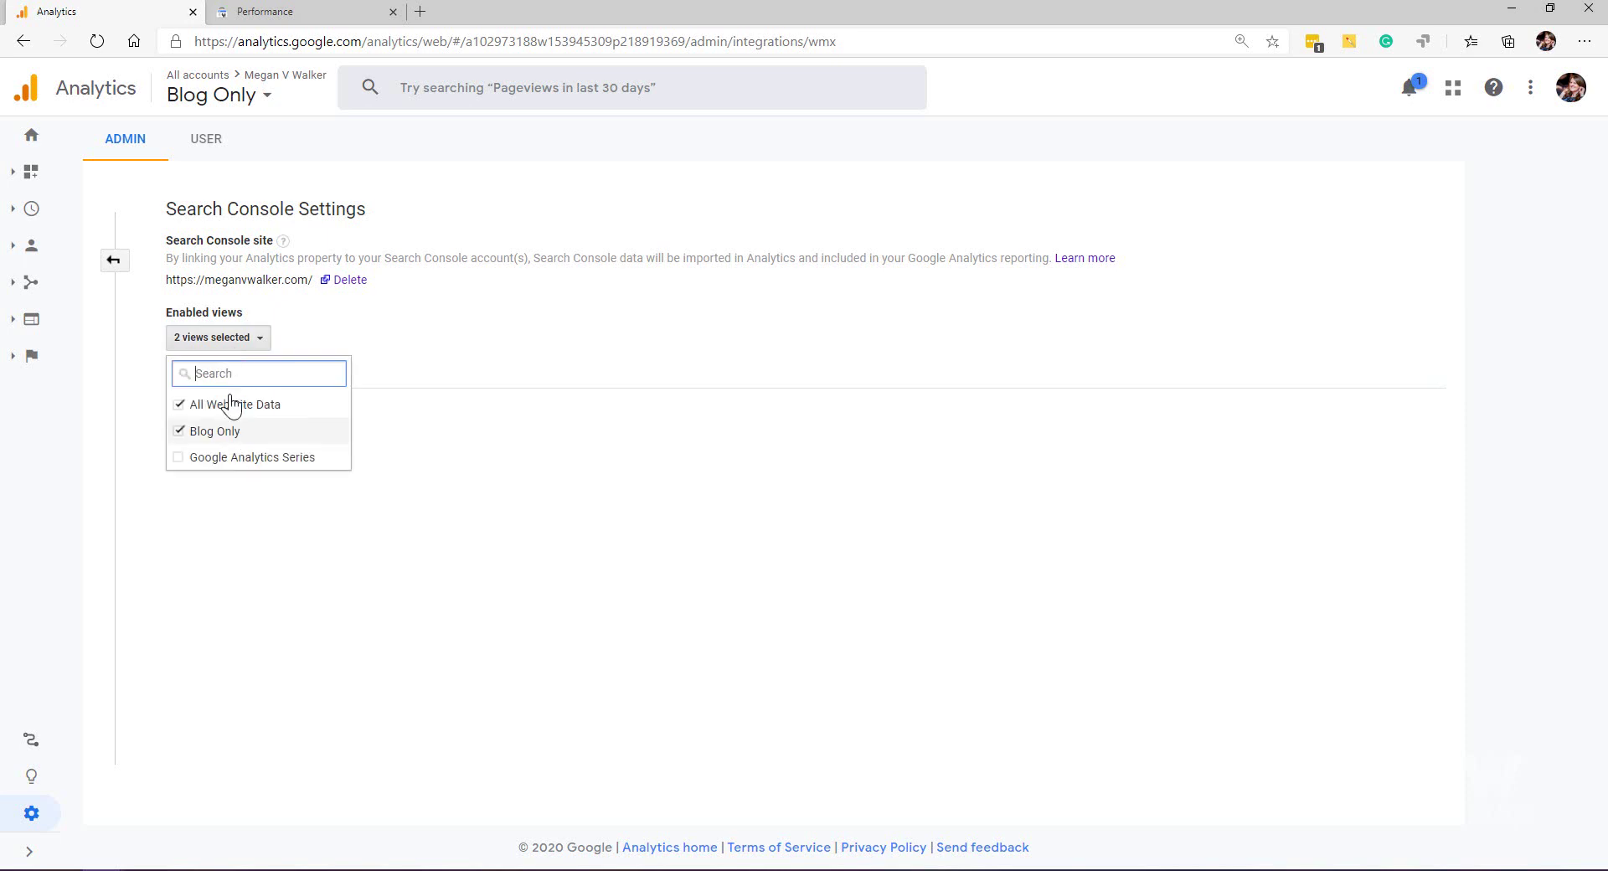
{"action": "left_click", "coordinate": [530, 391]}
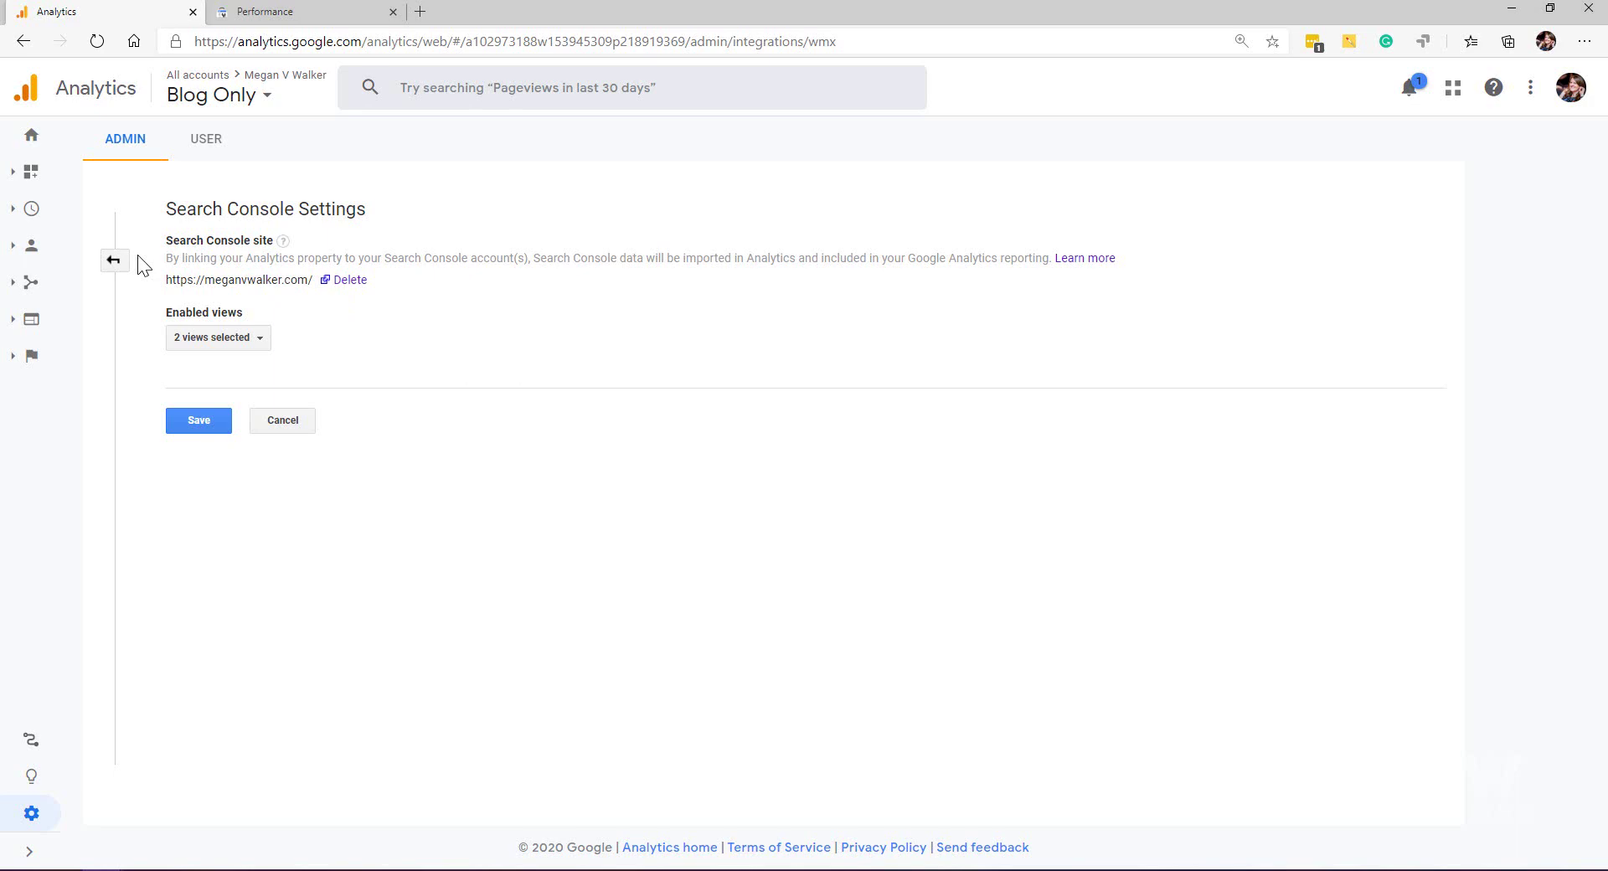
- Leave the Search Console settings and return to the Landing Pages report with Search Console data
{"action": "left_click", "coordinate": [15, 247]}
{"action": "left_click", "coordinate": [16, 283]}
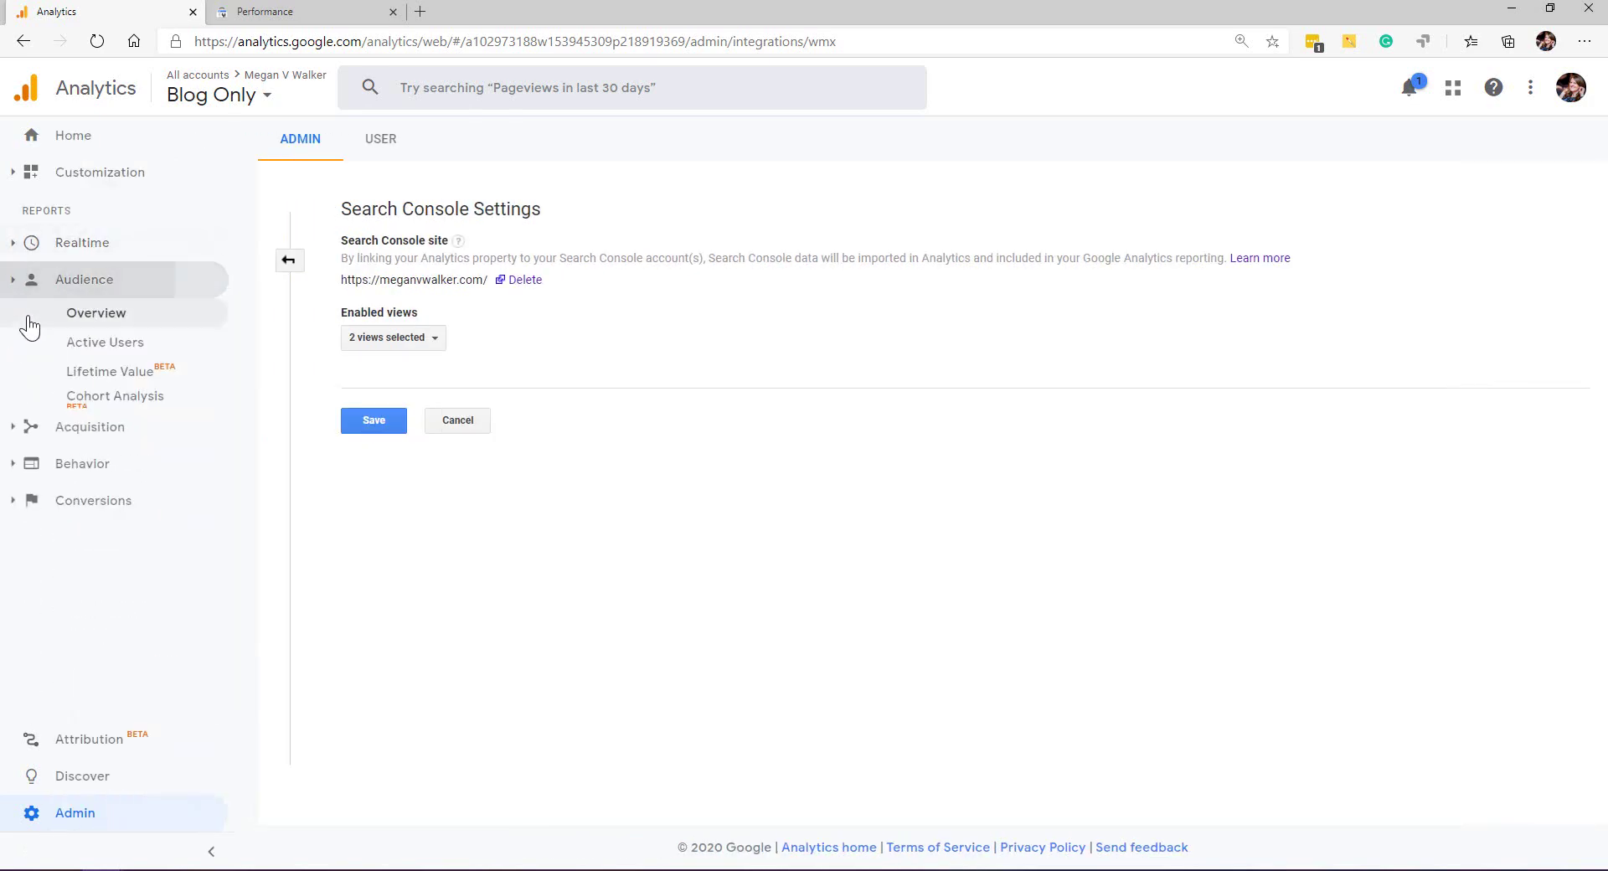
{"action": "left_click", "coordinate": [22, 316]}
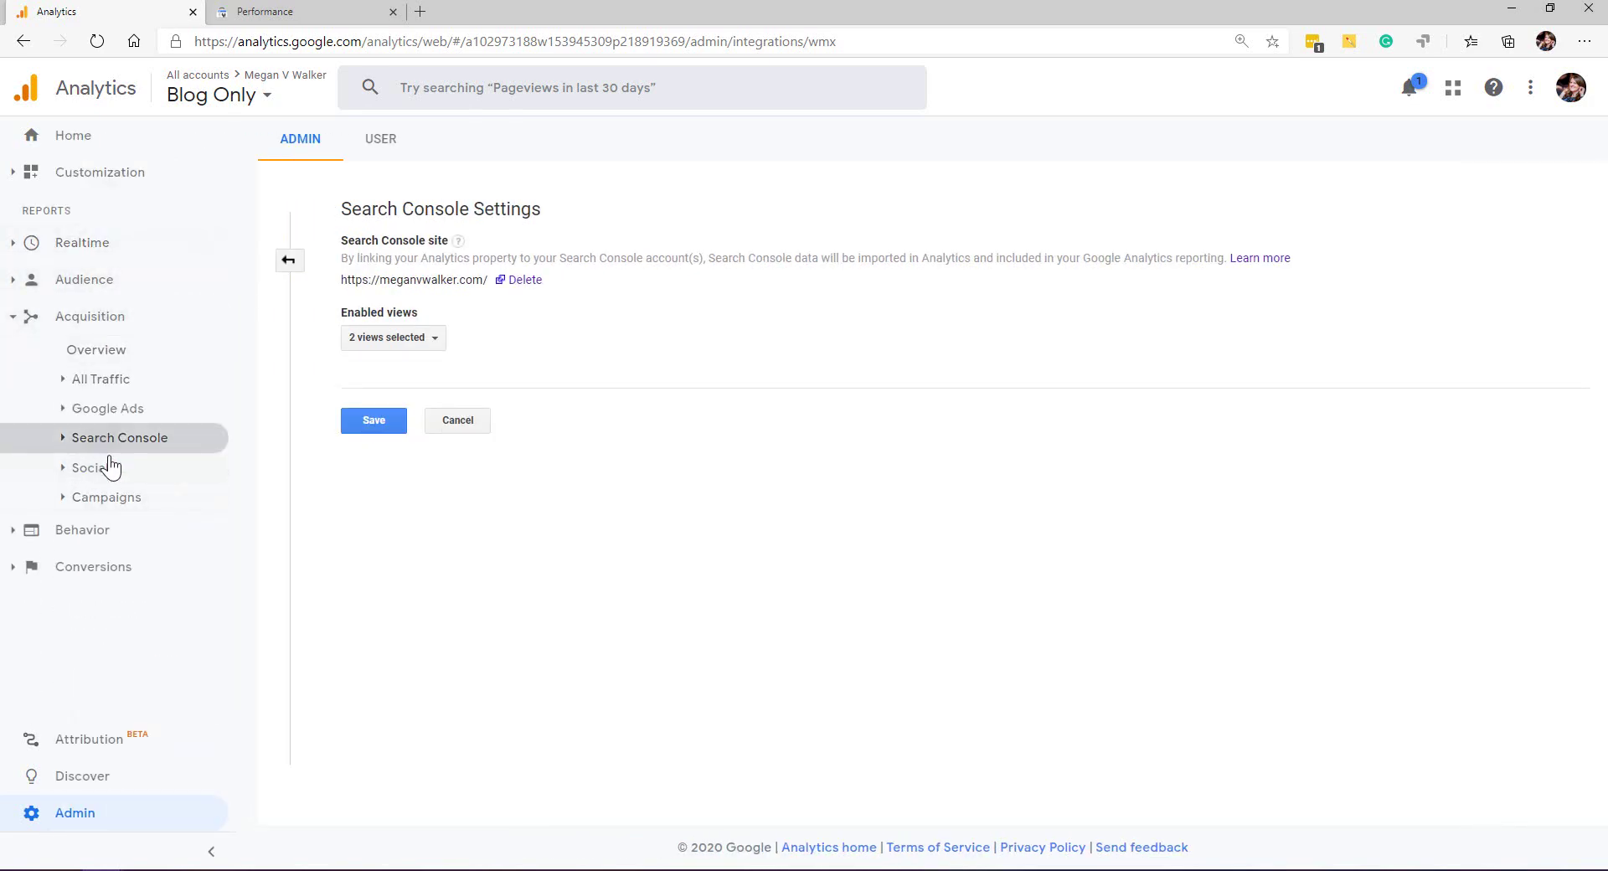
{"action": "left_click", "coordinate": [108, 439]}
{"action": "left_click", "coordinate": [109, 468]}
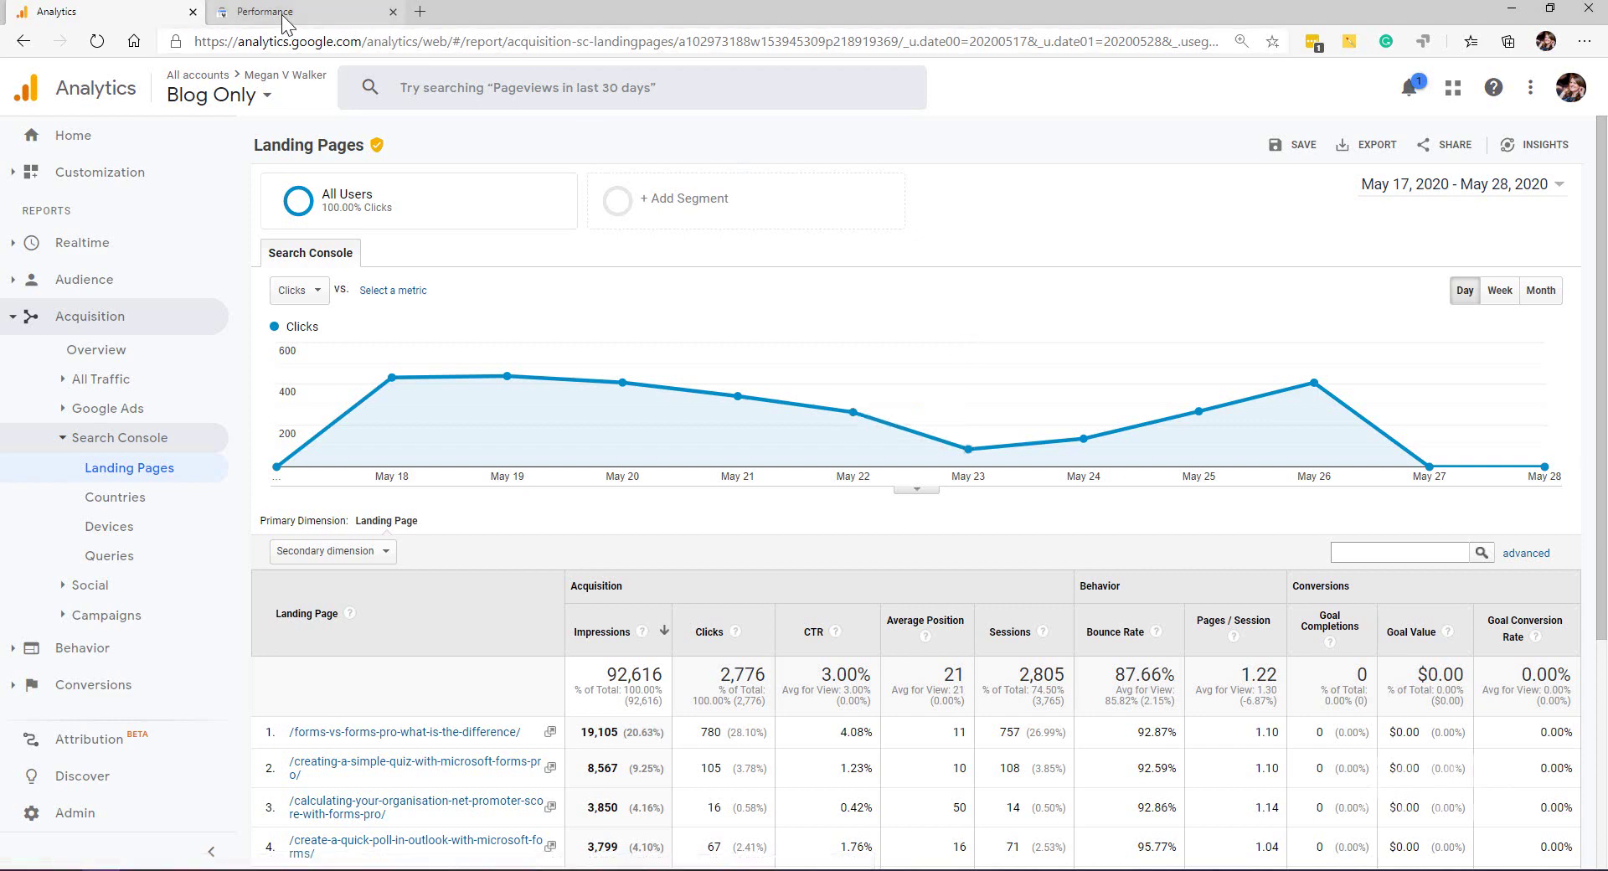
- Switch to Google Search Console and set the Performance report's date range to Last 7 days
{"action": "left_click", "coordinate": [251, 12]}
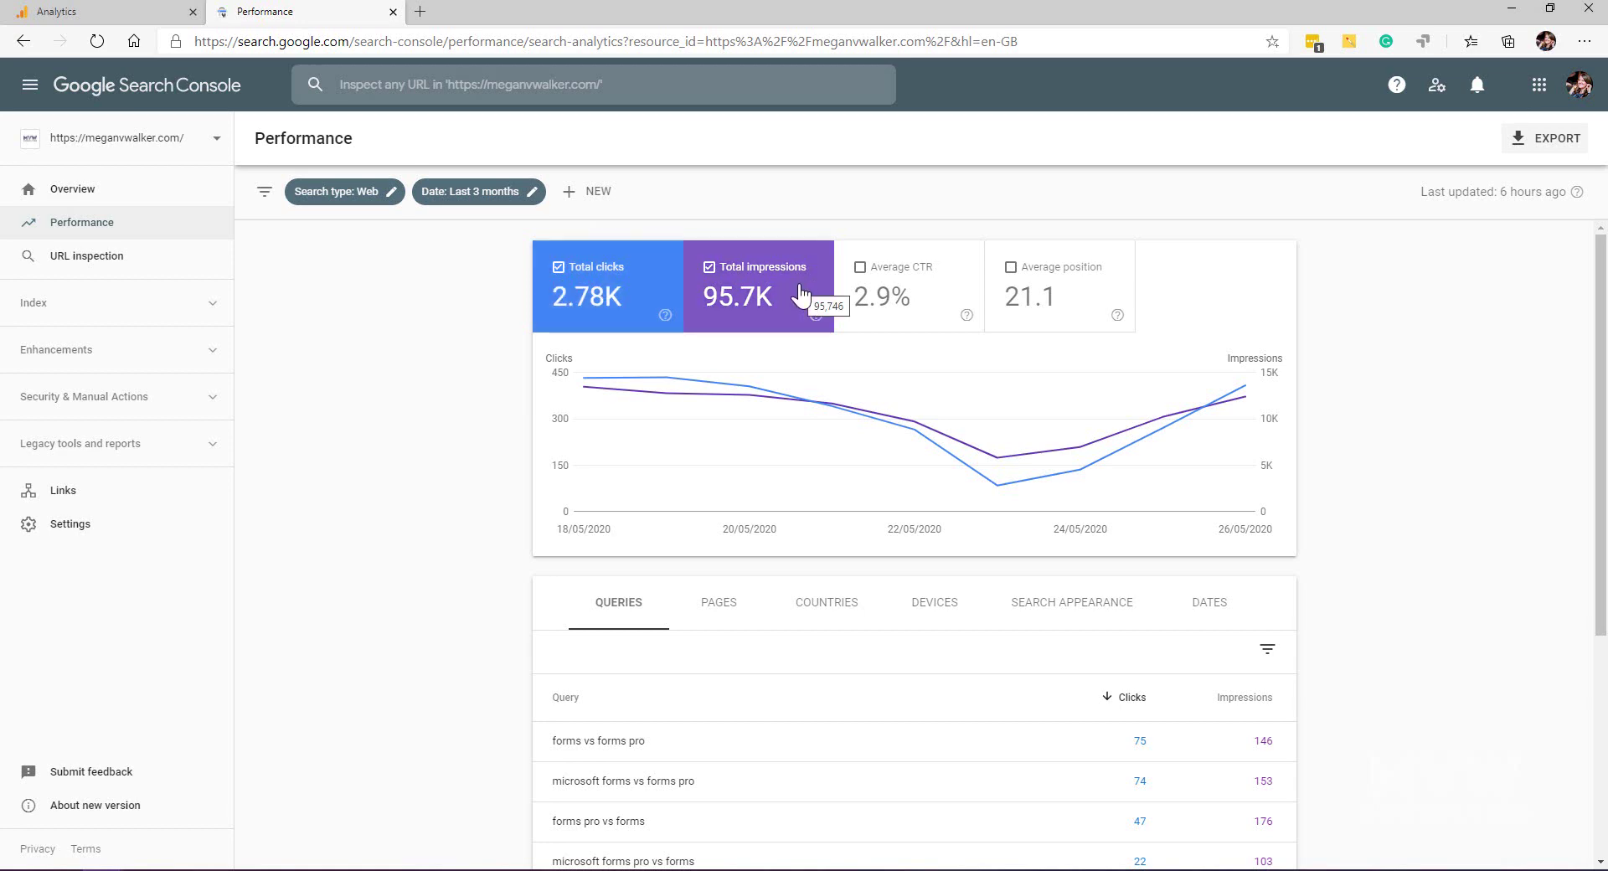
{"action": "left_click", "coordinate": [533, 192]}
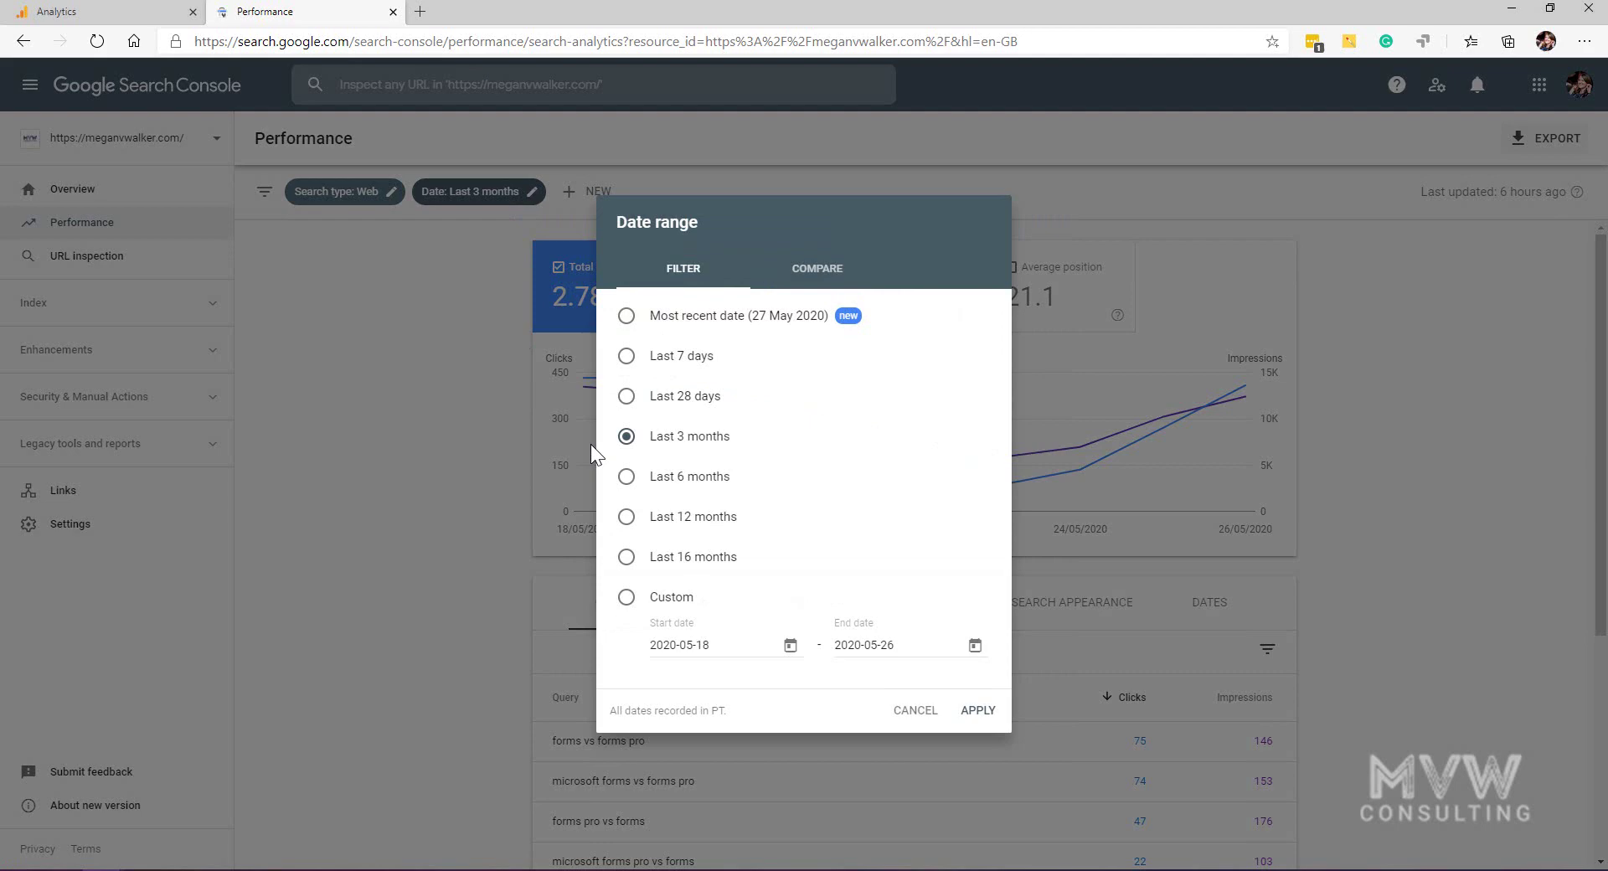
{"action": "left_click", "coordinate": [627, 358]}
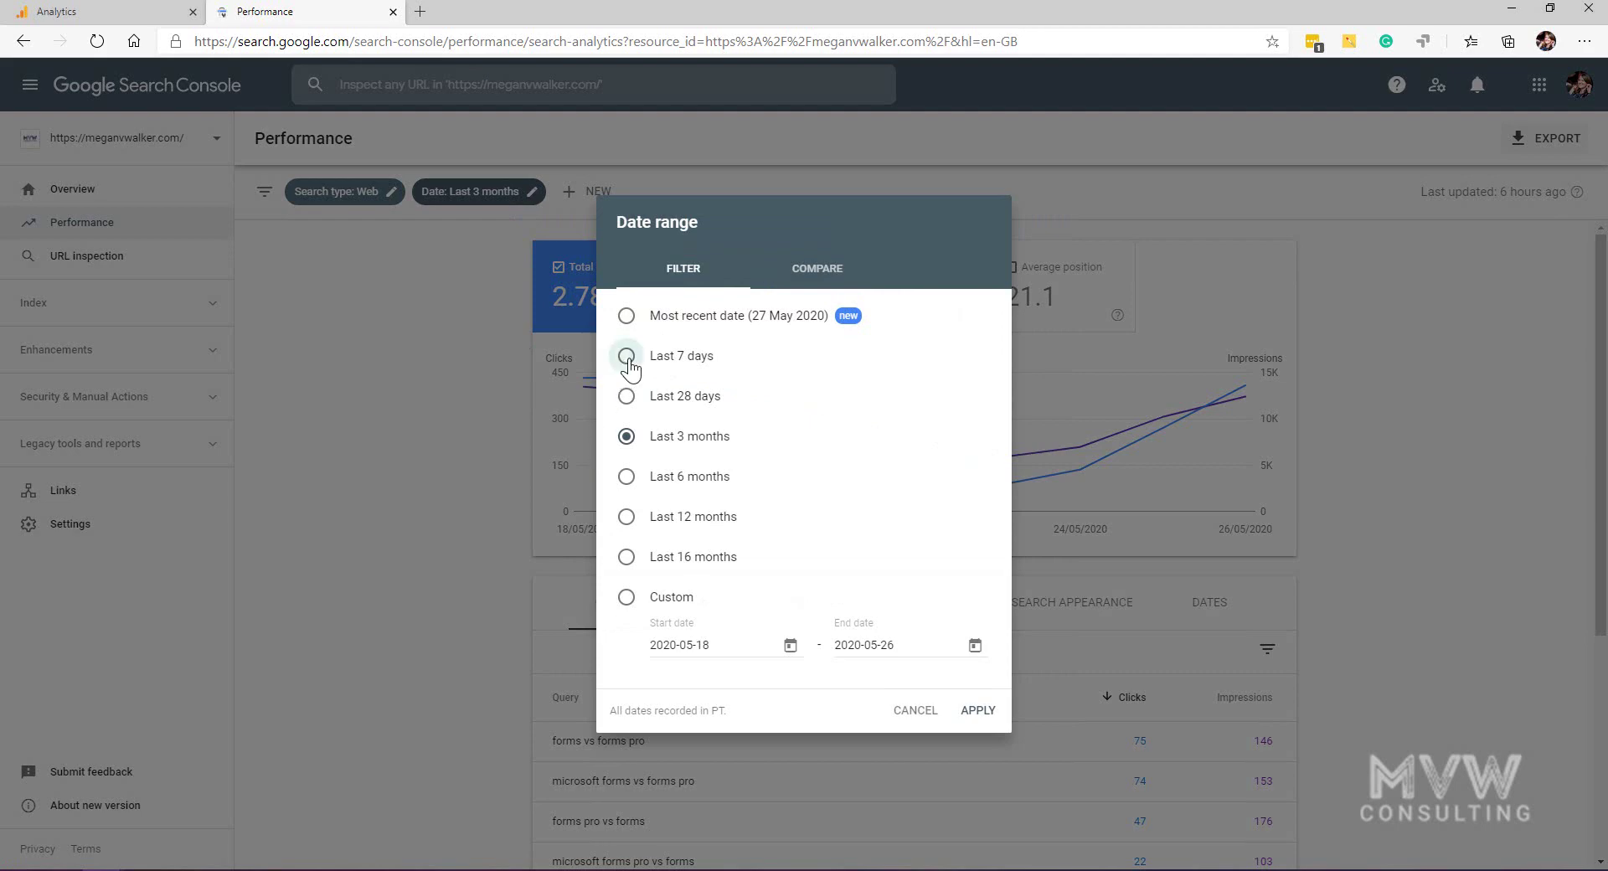
{"action": "left_click", "coordinate": [965, 712]}
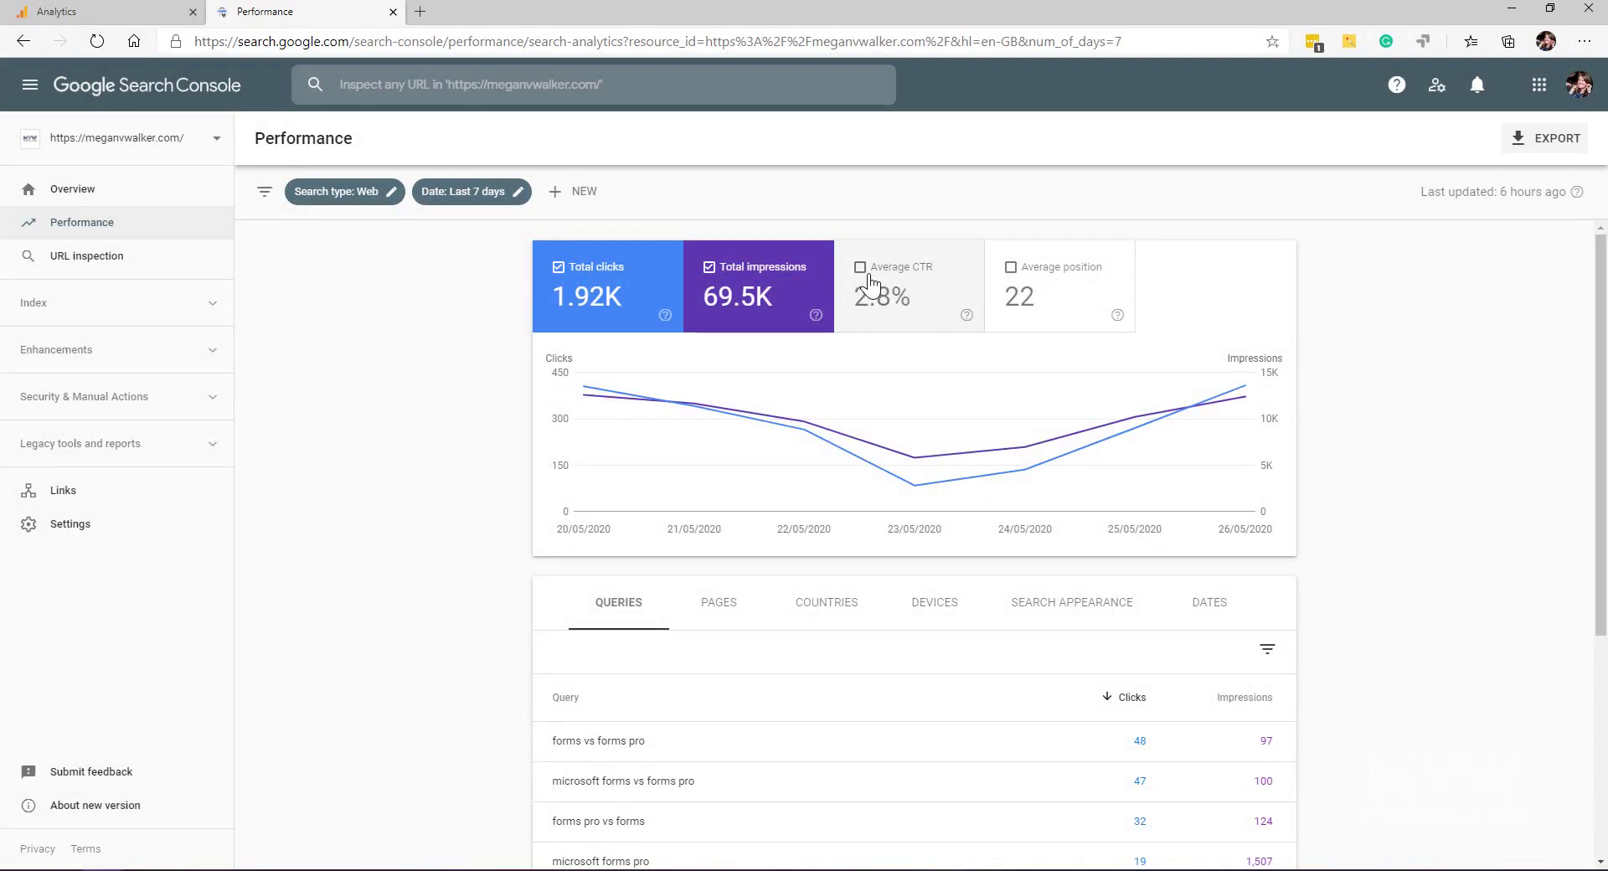
- Add the Average CTR and Average position metrics to the Performance report
{"action": "left_click", "coordinate": [918, 297]}
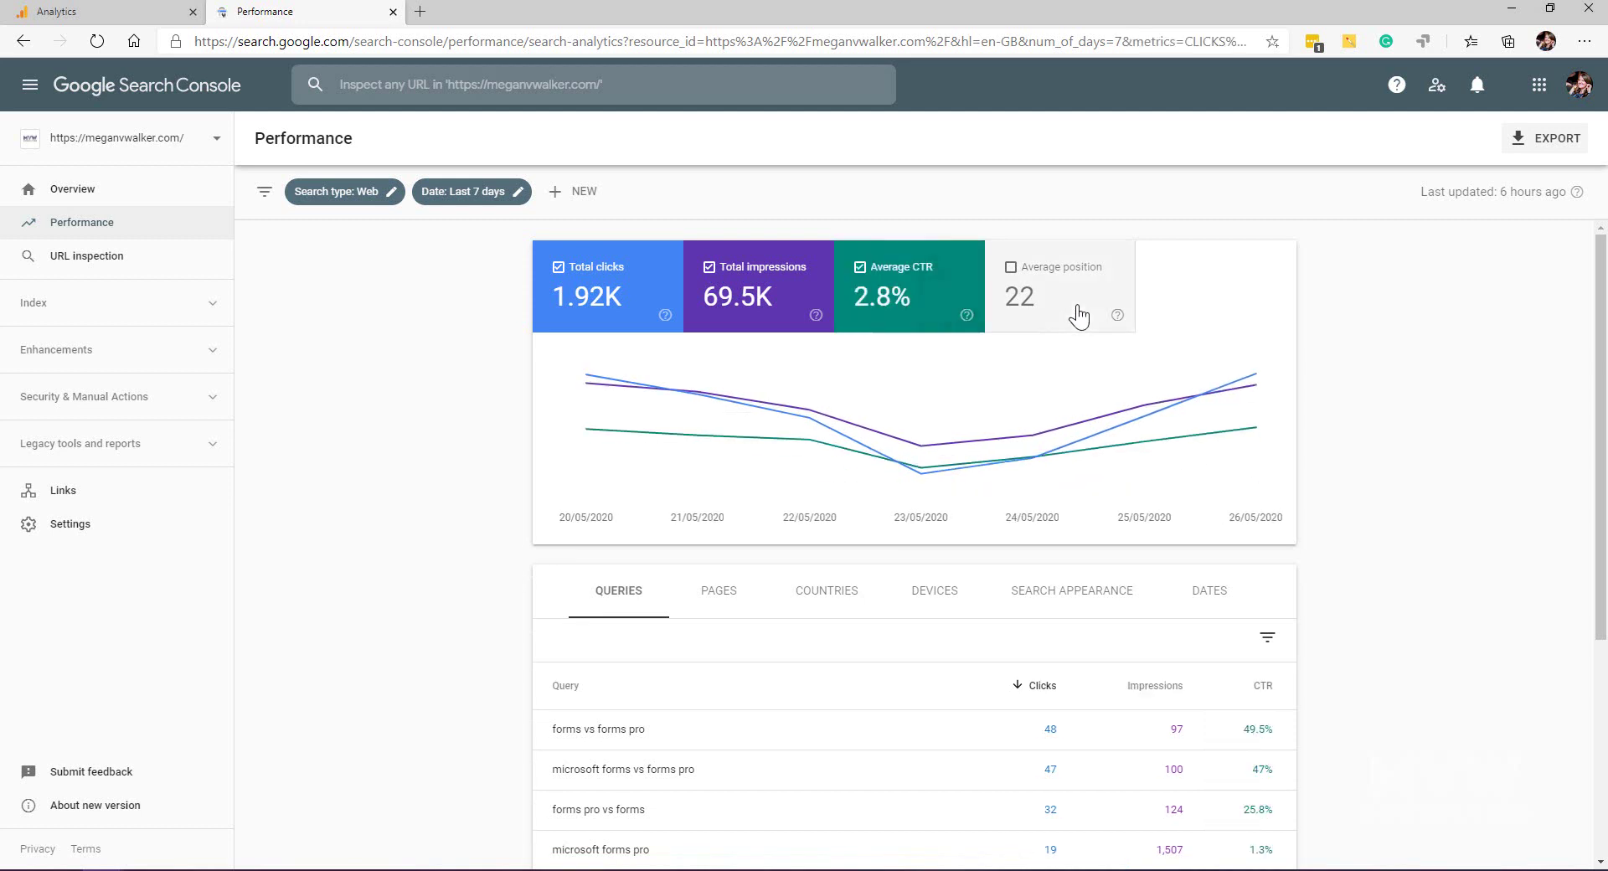
{"action": "left_click", "coordinate": [1014, 283]}
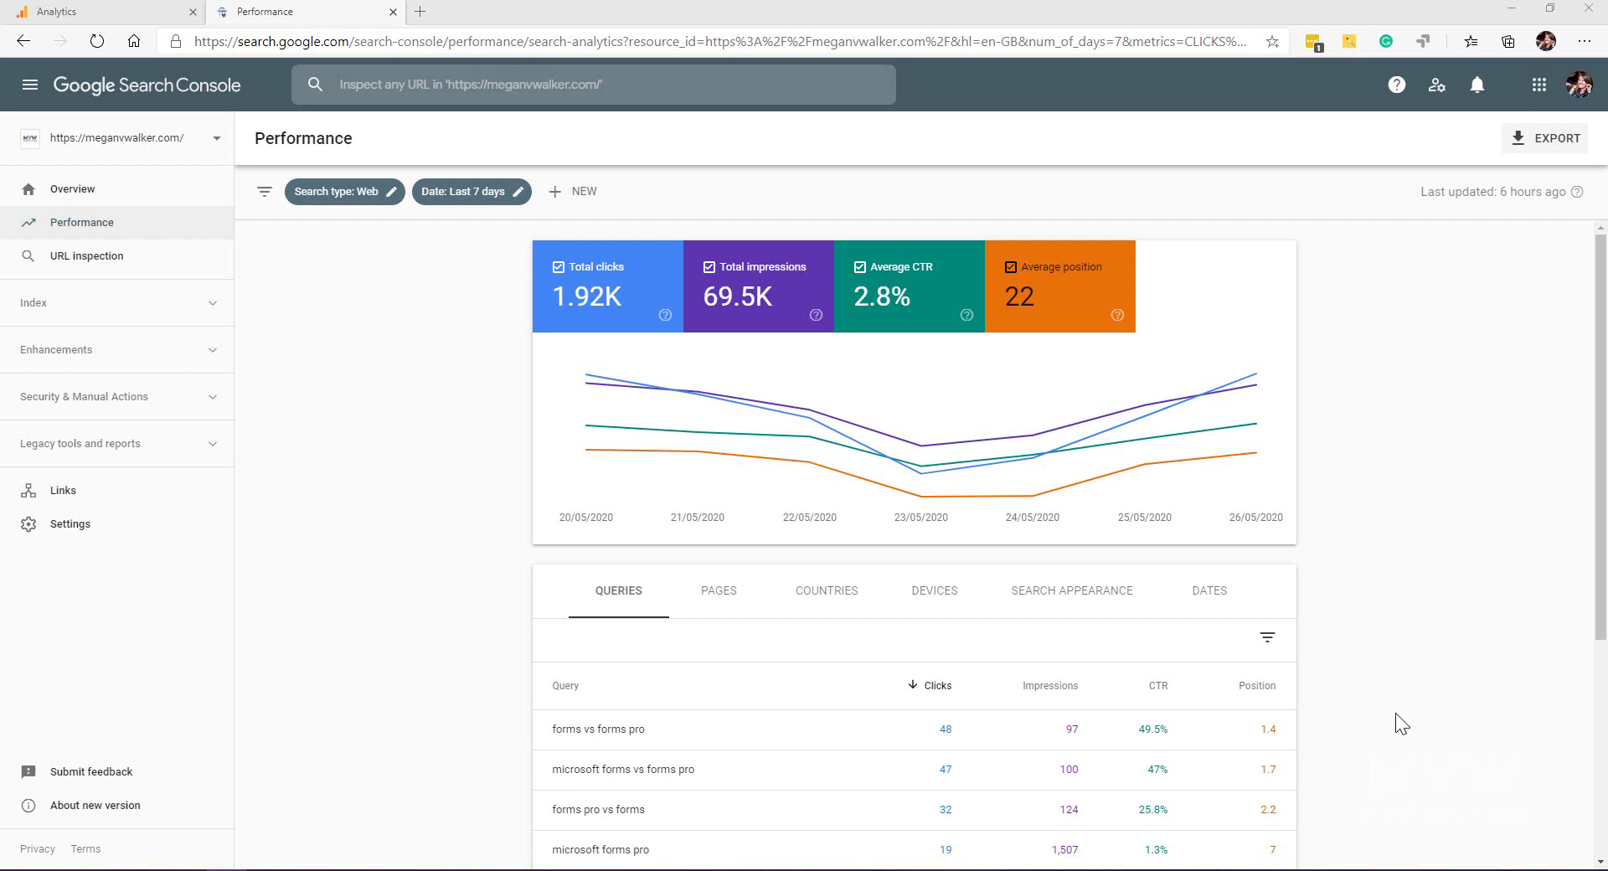
- Read the definitions of the four performance metrics and examine clicks, impressions, CTR and position for each search query
{"action": "mouse_move", "coordinate": [664, 315]}
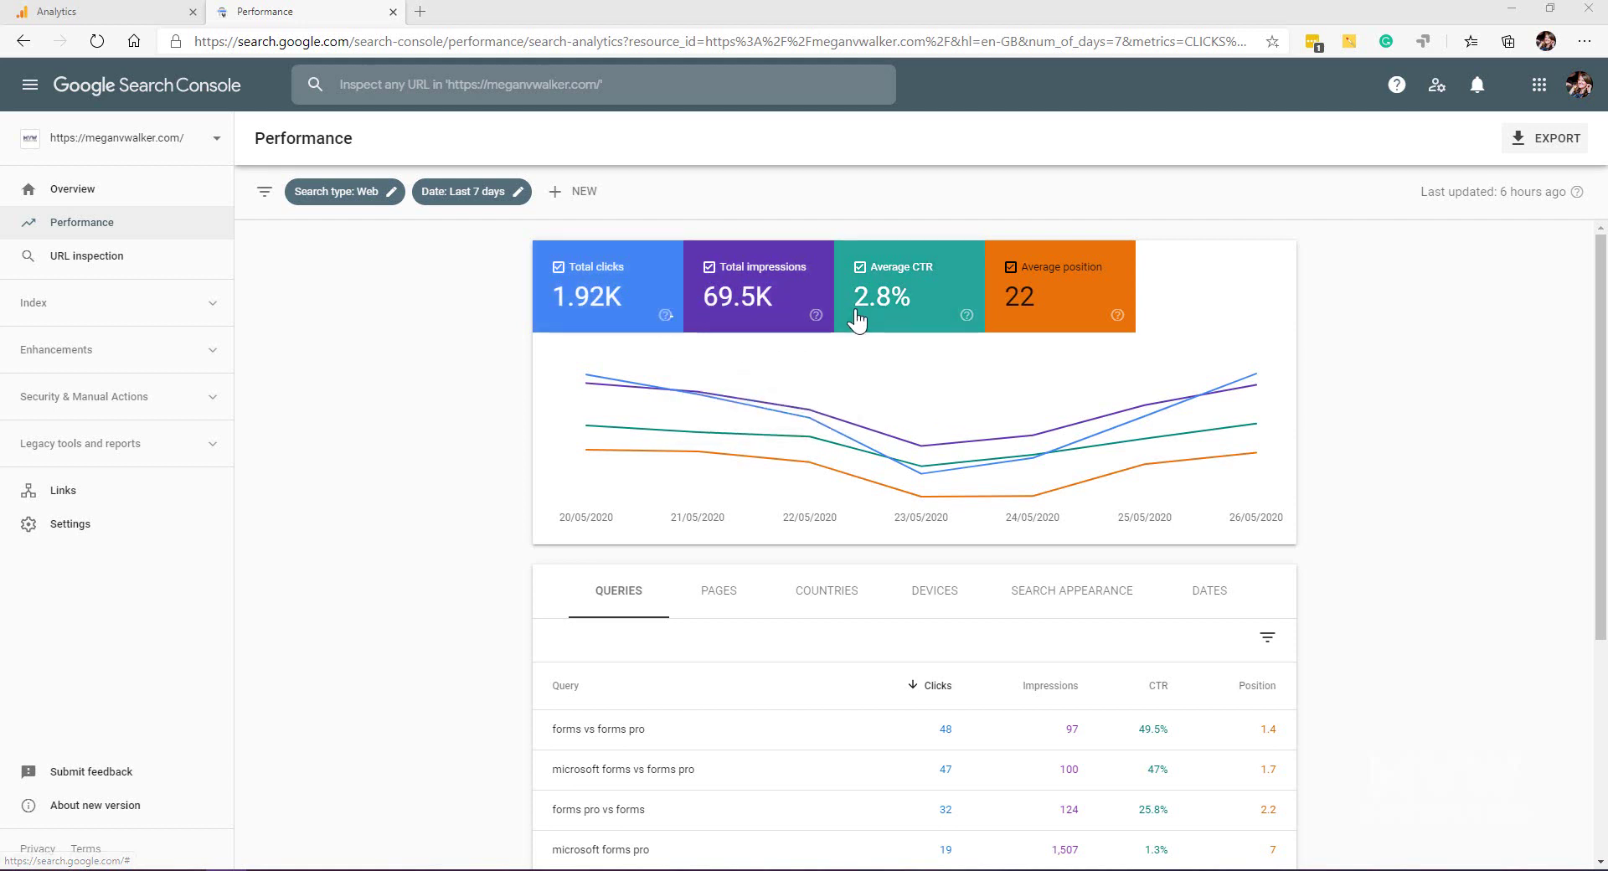
{"action": "mouse_move", "coordinate": [816, 316]}
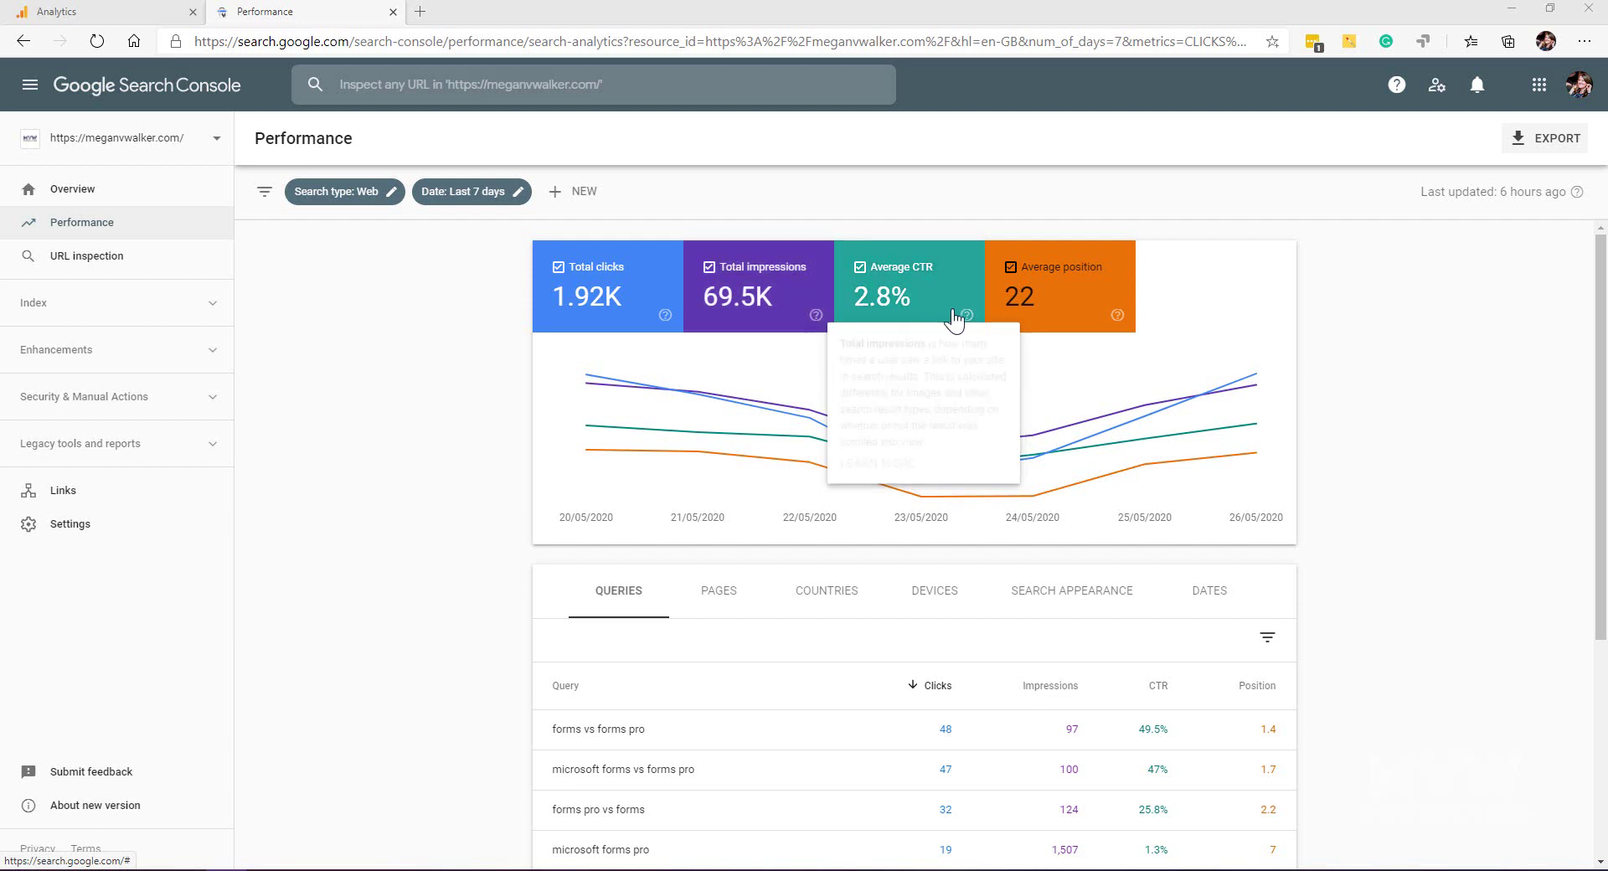
{"action": "mouse_move", "coordinate": [969, 321]}
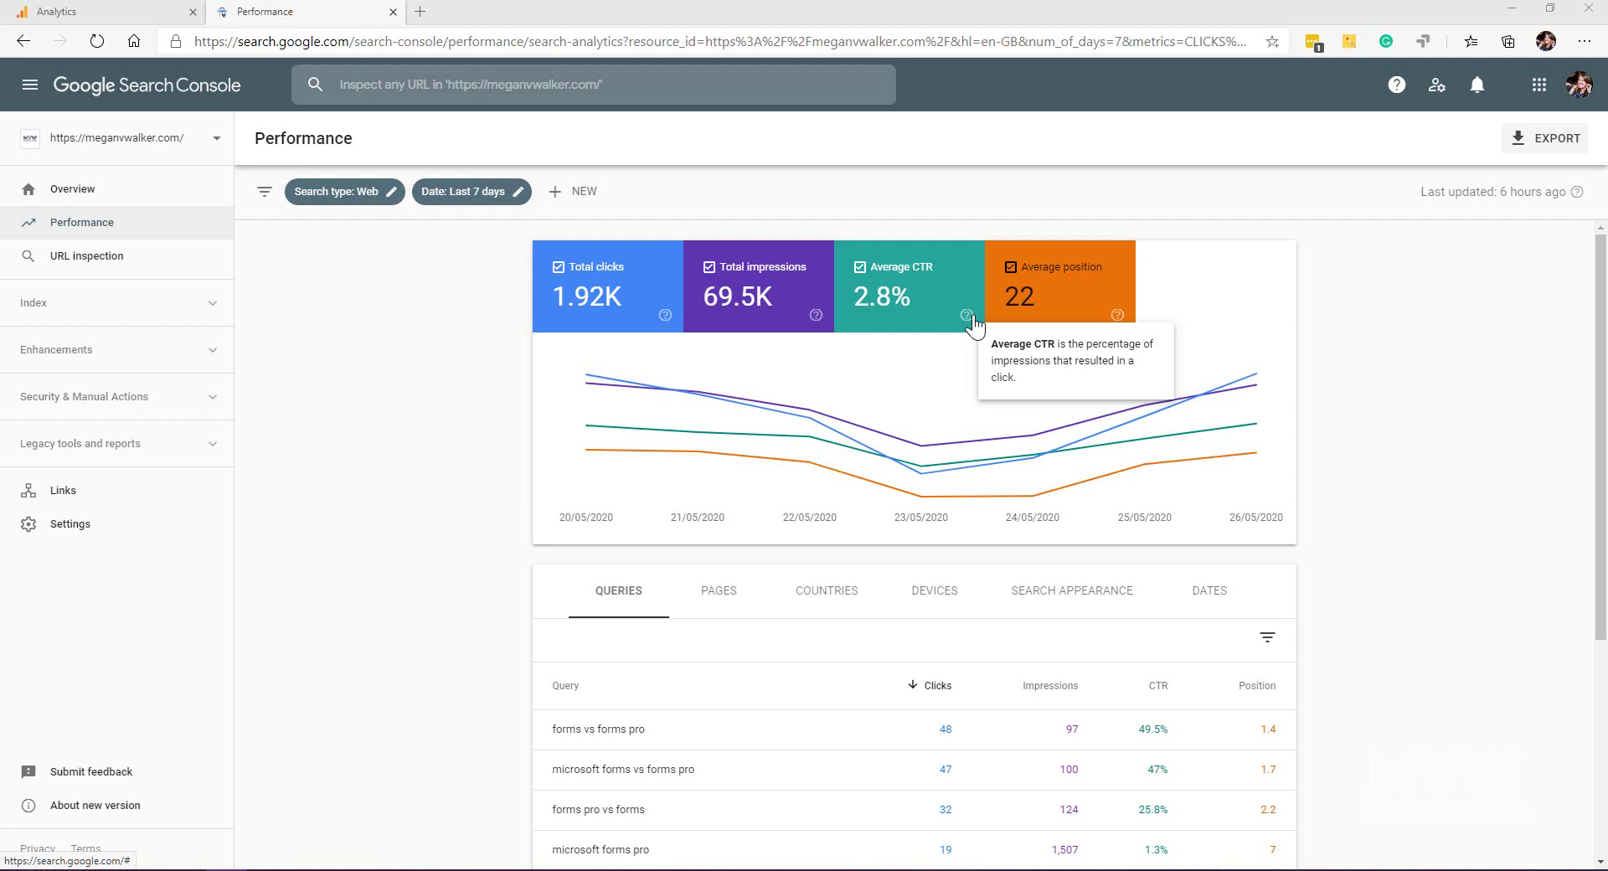
{"action": "mouse_move", "coordinate": [1115, 318]}
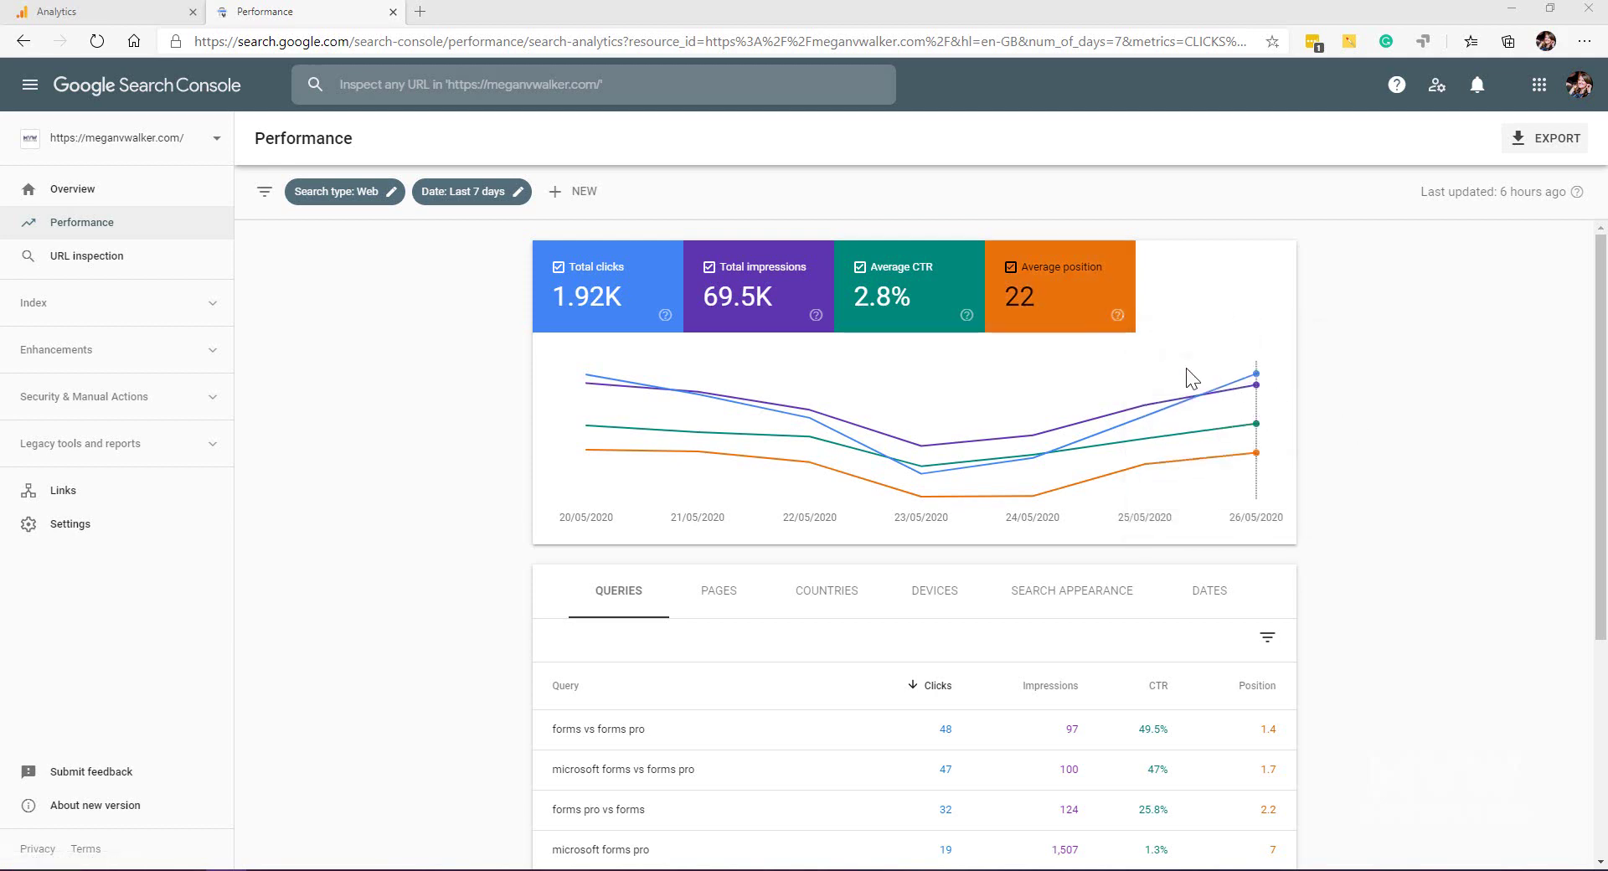
{"action": "scroll", "coordinate": [1371, 451], "scroll_direction": "down", "scroll_amount": 2}
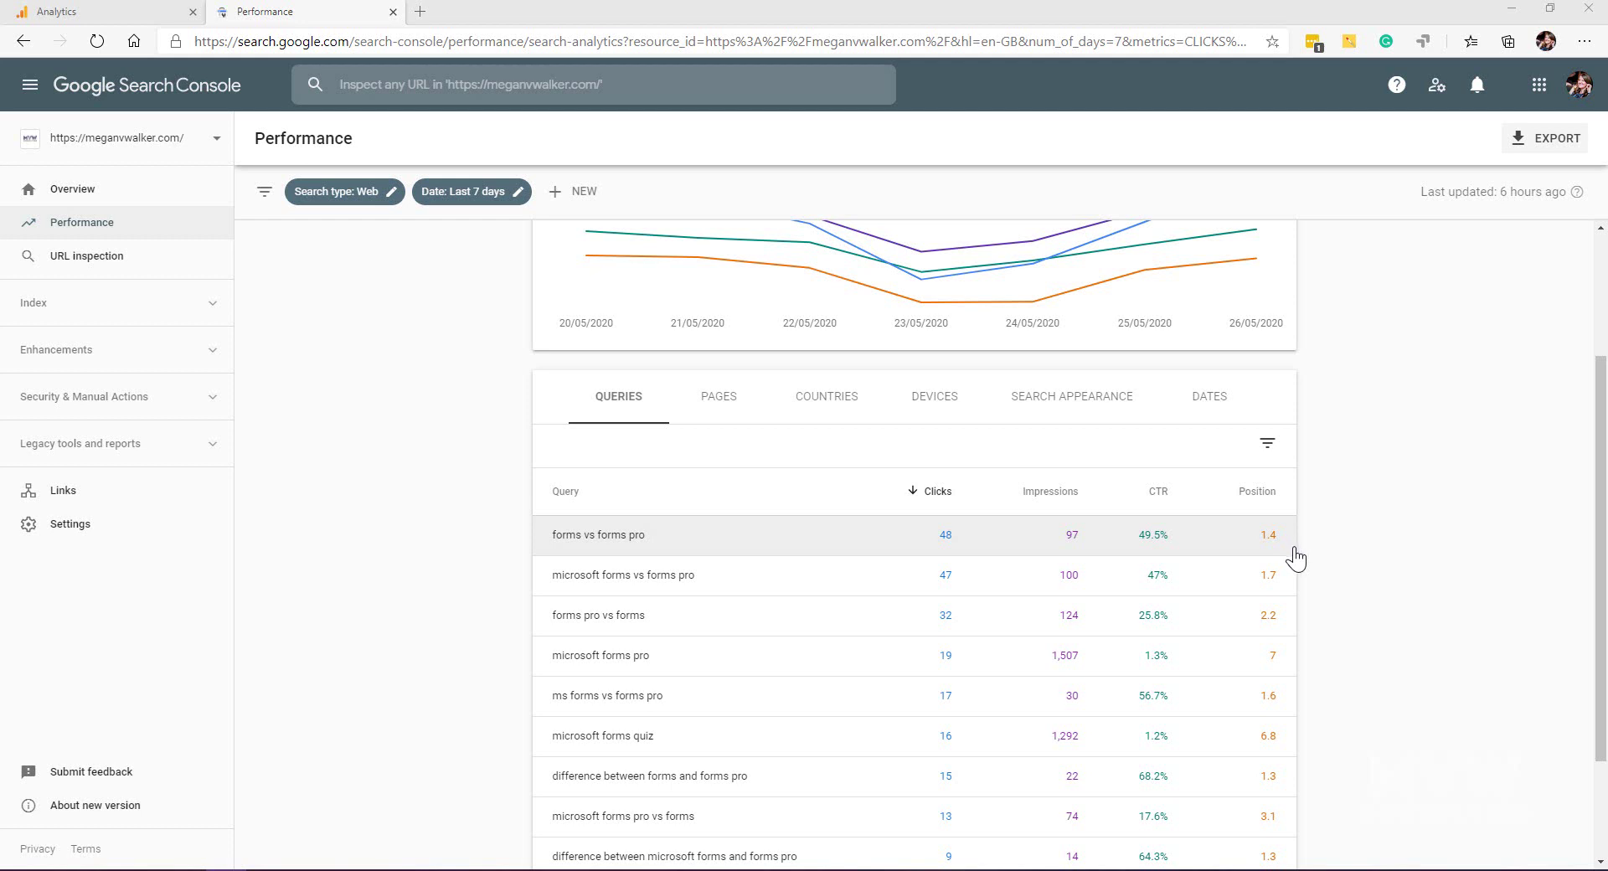
{"action": "scroll", "coordinate": [772, 603], "scroll_direction": "down", "scroll_amount": 2}
{"action": "scroll", "coordinate": [703, 492], "scroll_direction": "down", "scroll_amount": 1}
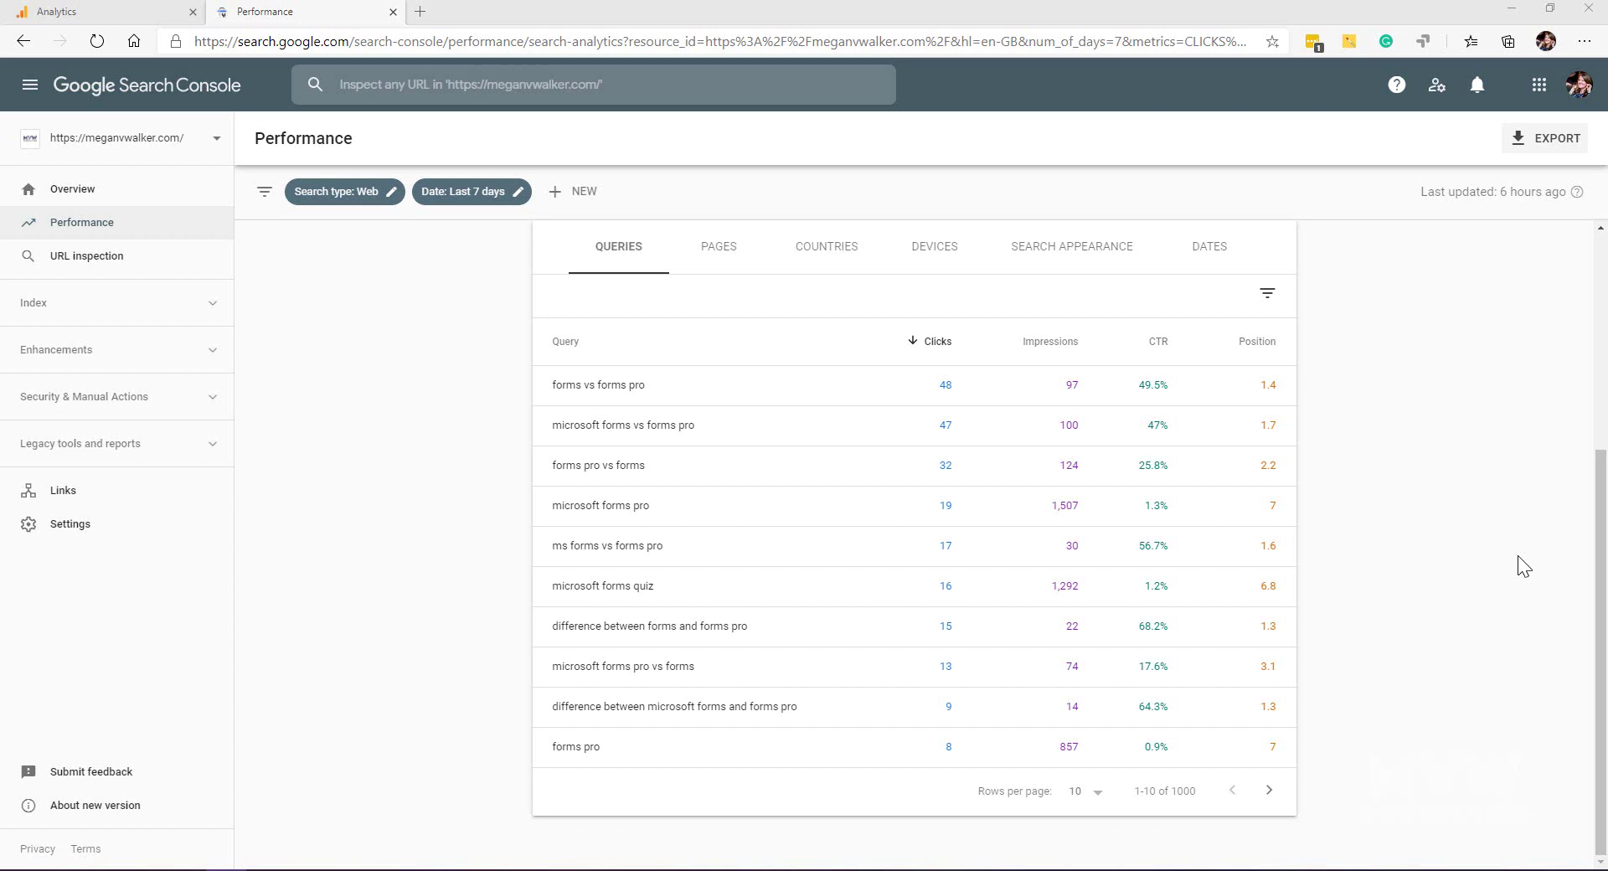
{"action": "scroll", "coordinate": [1516, 558], "scroll_direction": "up", "scroll_amount": 1}
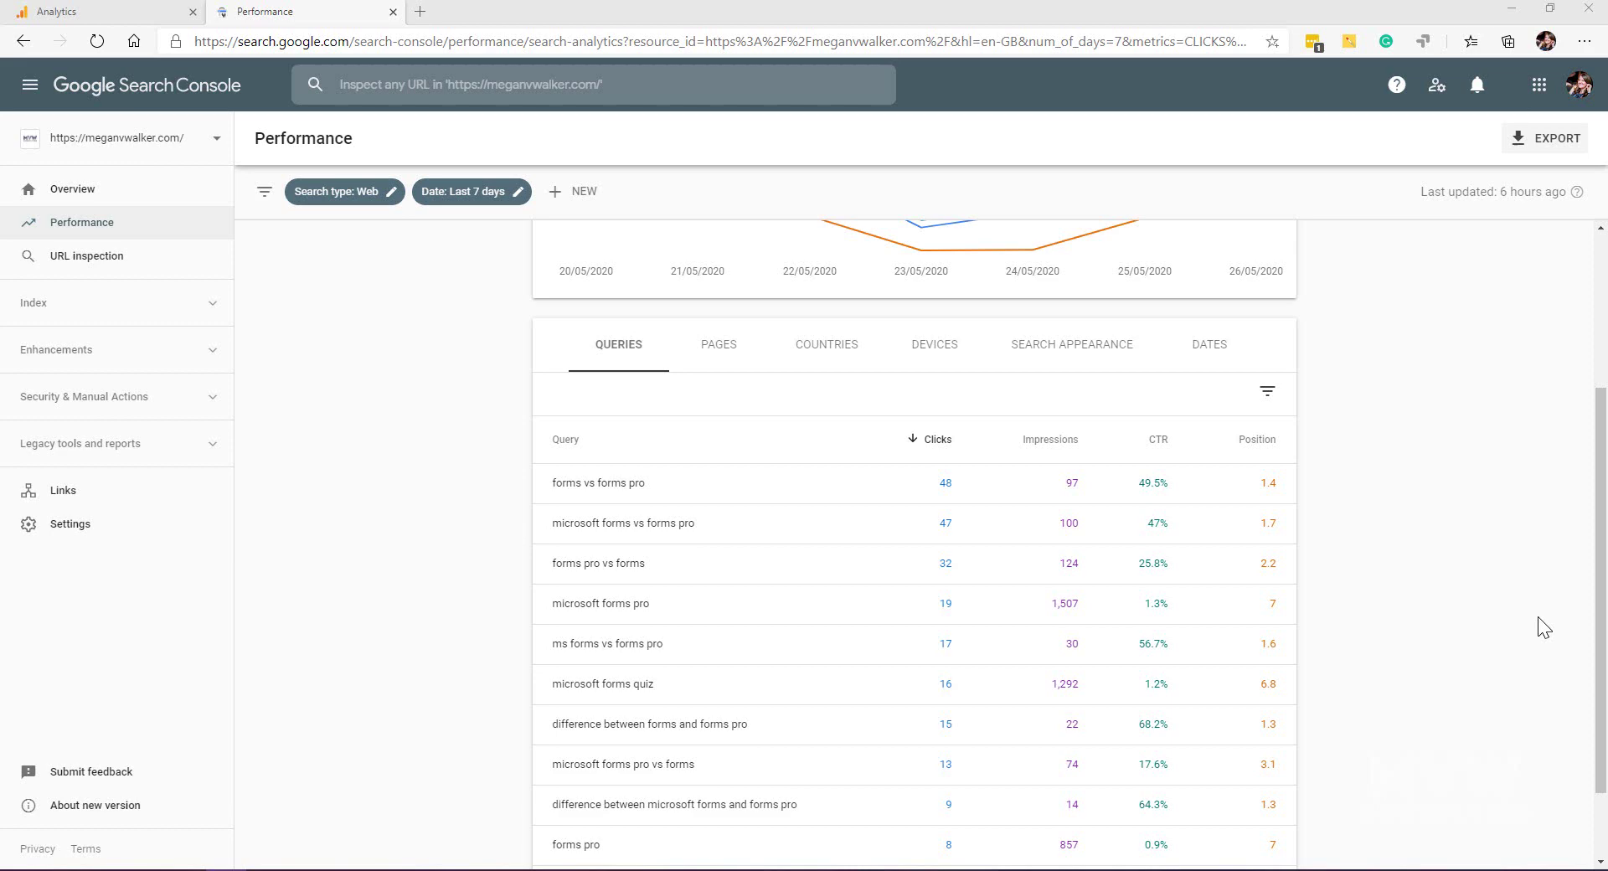
- Switch to Google Analytics, open the Search Console Queries report and set its date range to Last 7 days
{"action": "left_click", "coordinate": [100, 13]}
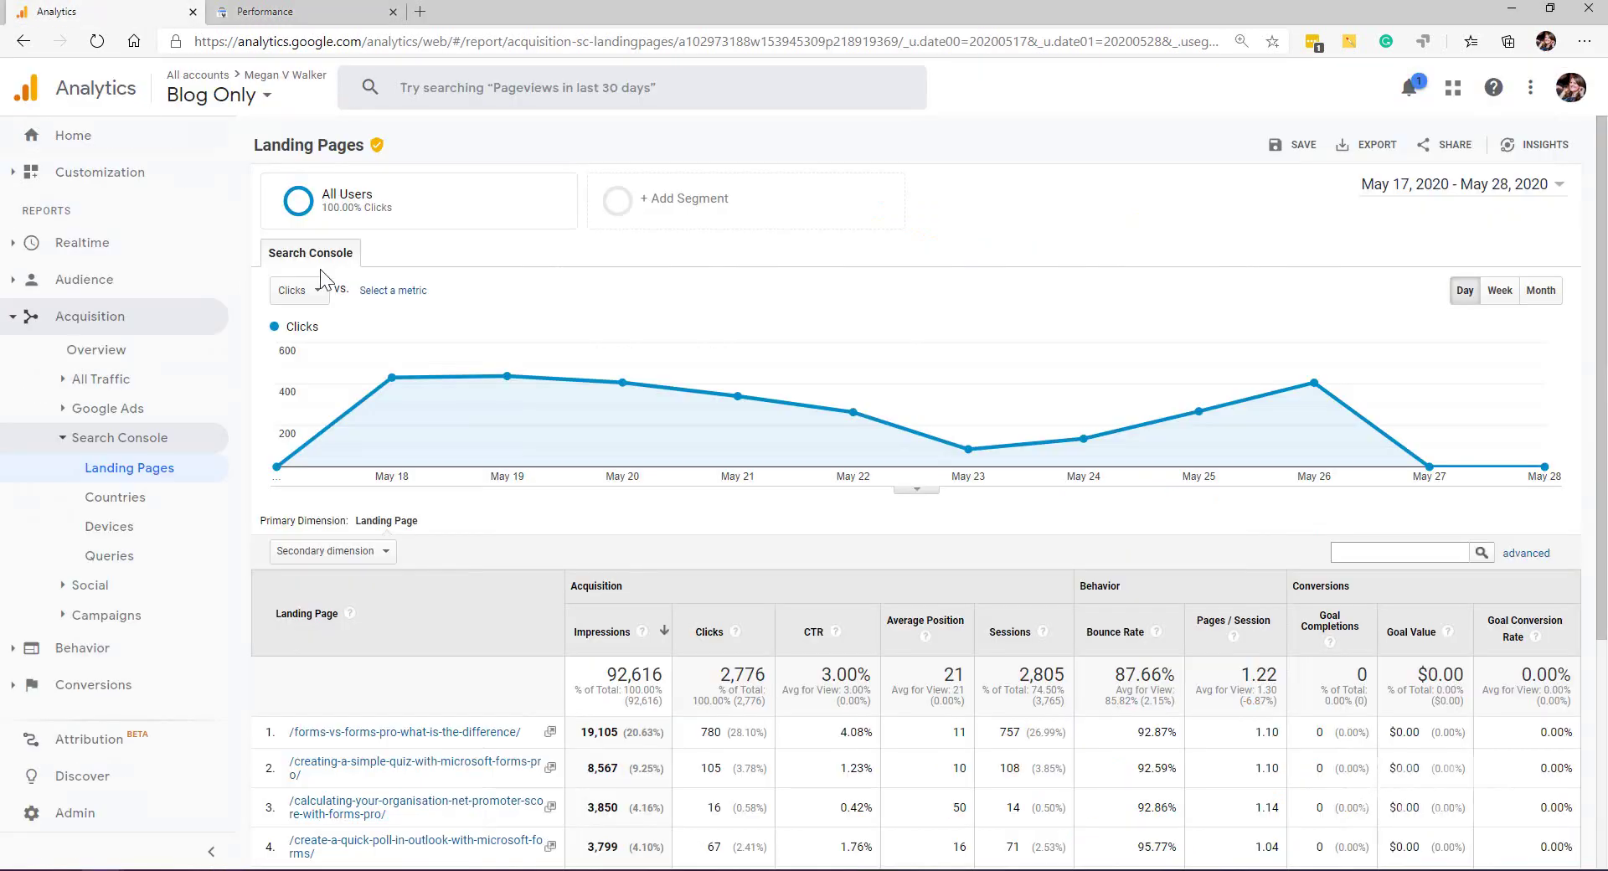
{"action": "left_click", "coordinate": [96, 560]}
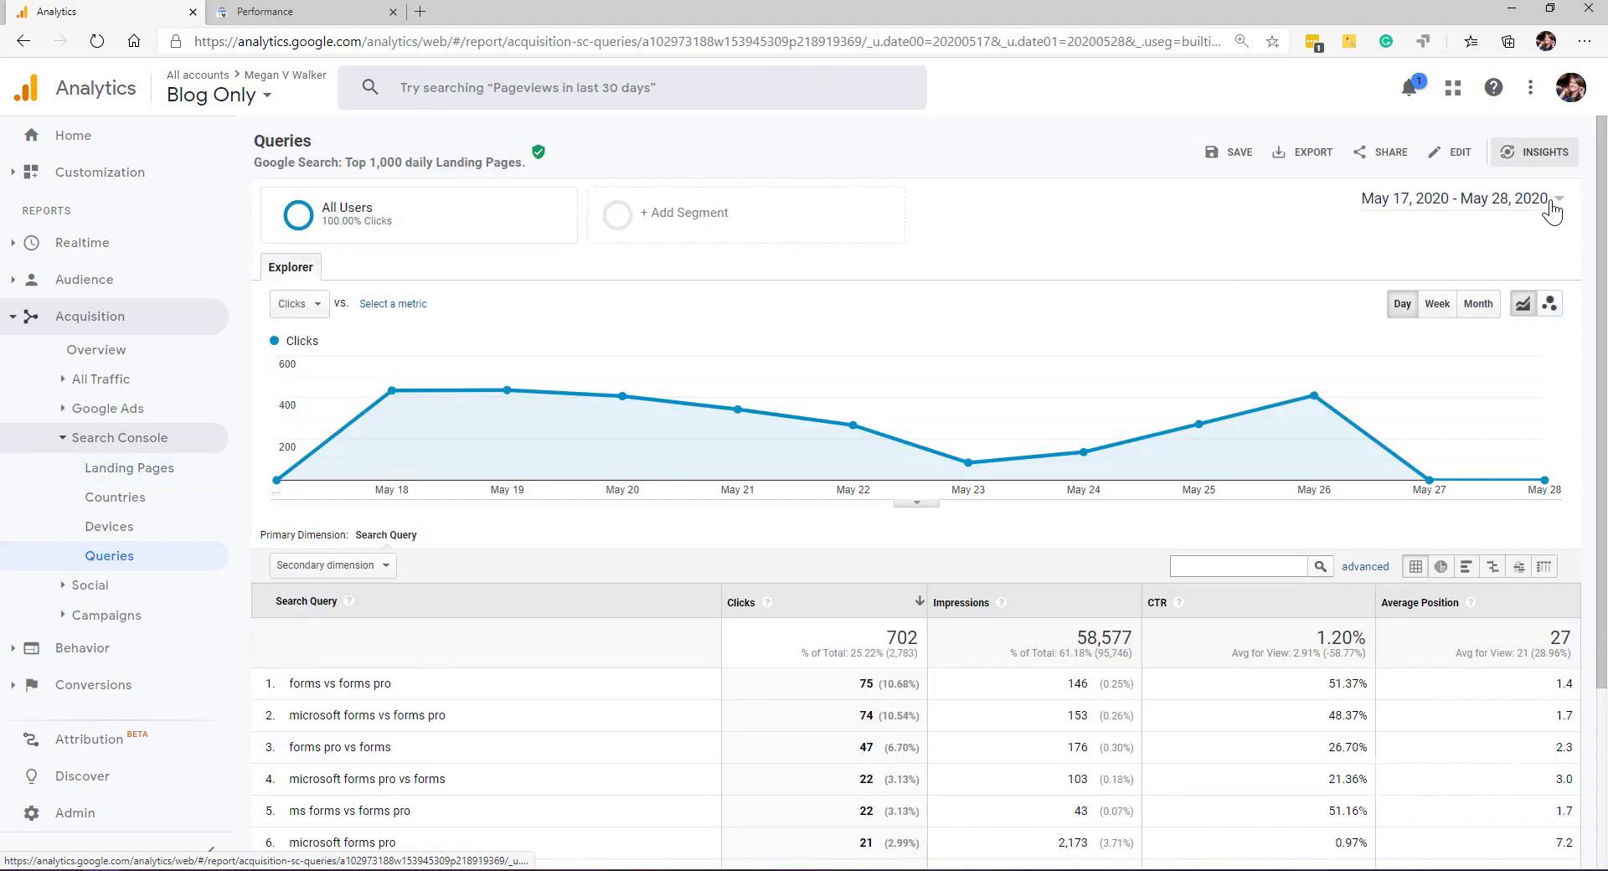
{"action": "left_click", "coordinate": [1554, 205]}
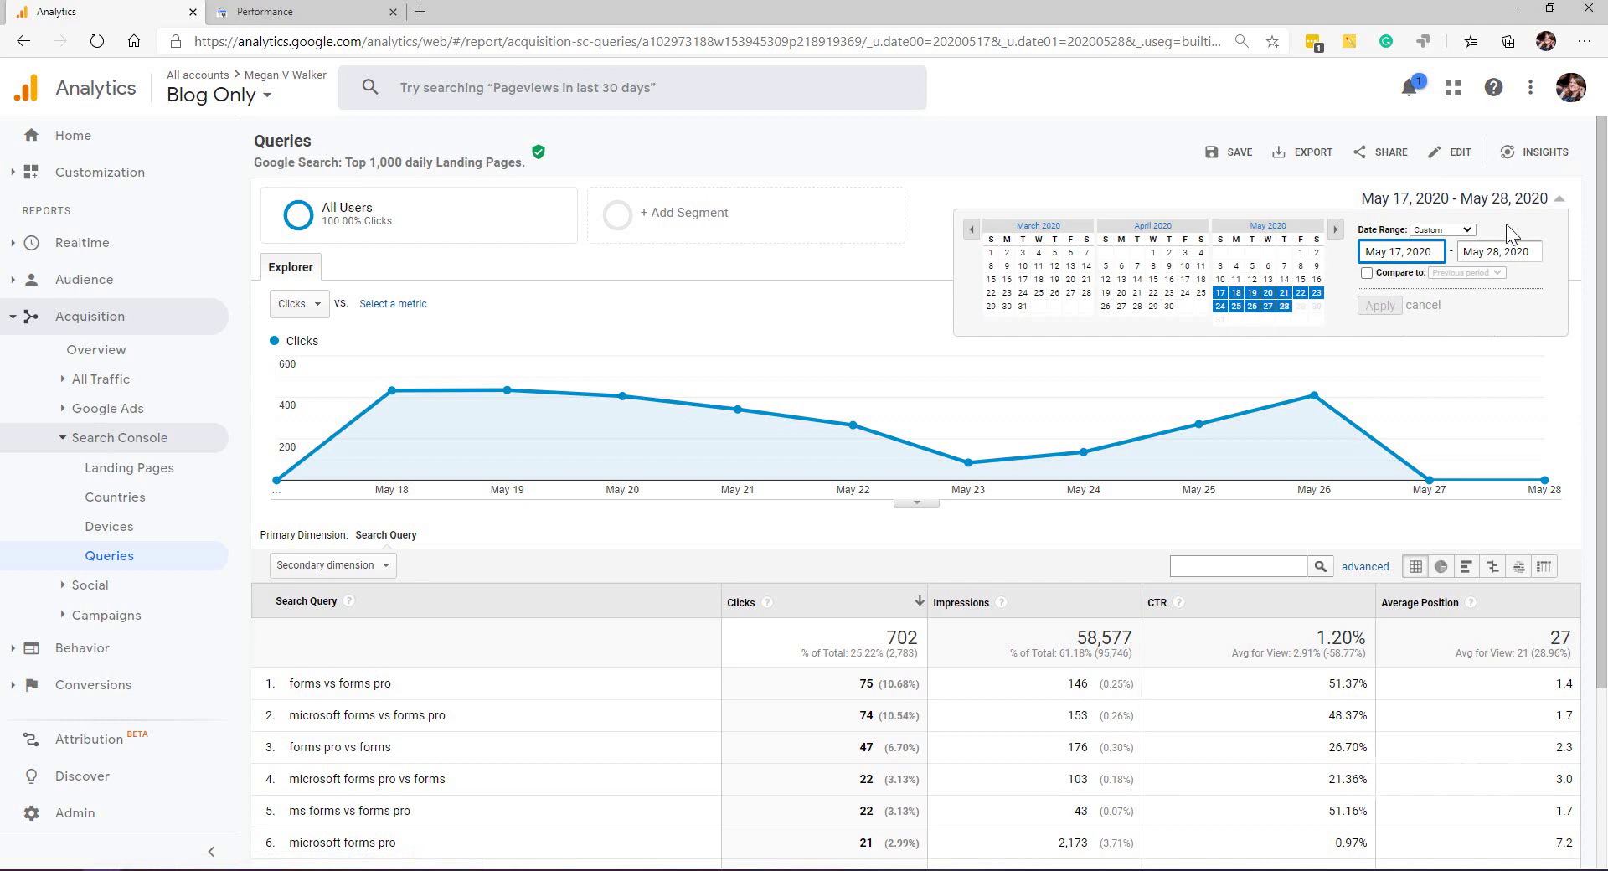
{"action": "left_click", "coordinate": [1446, 231]}
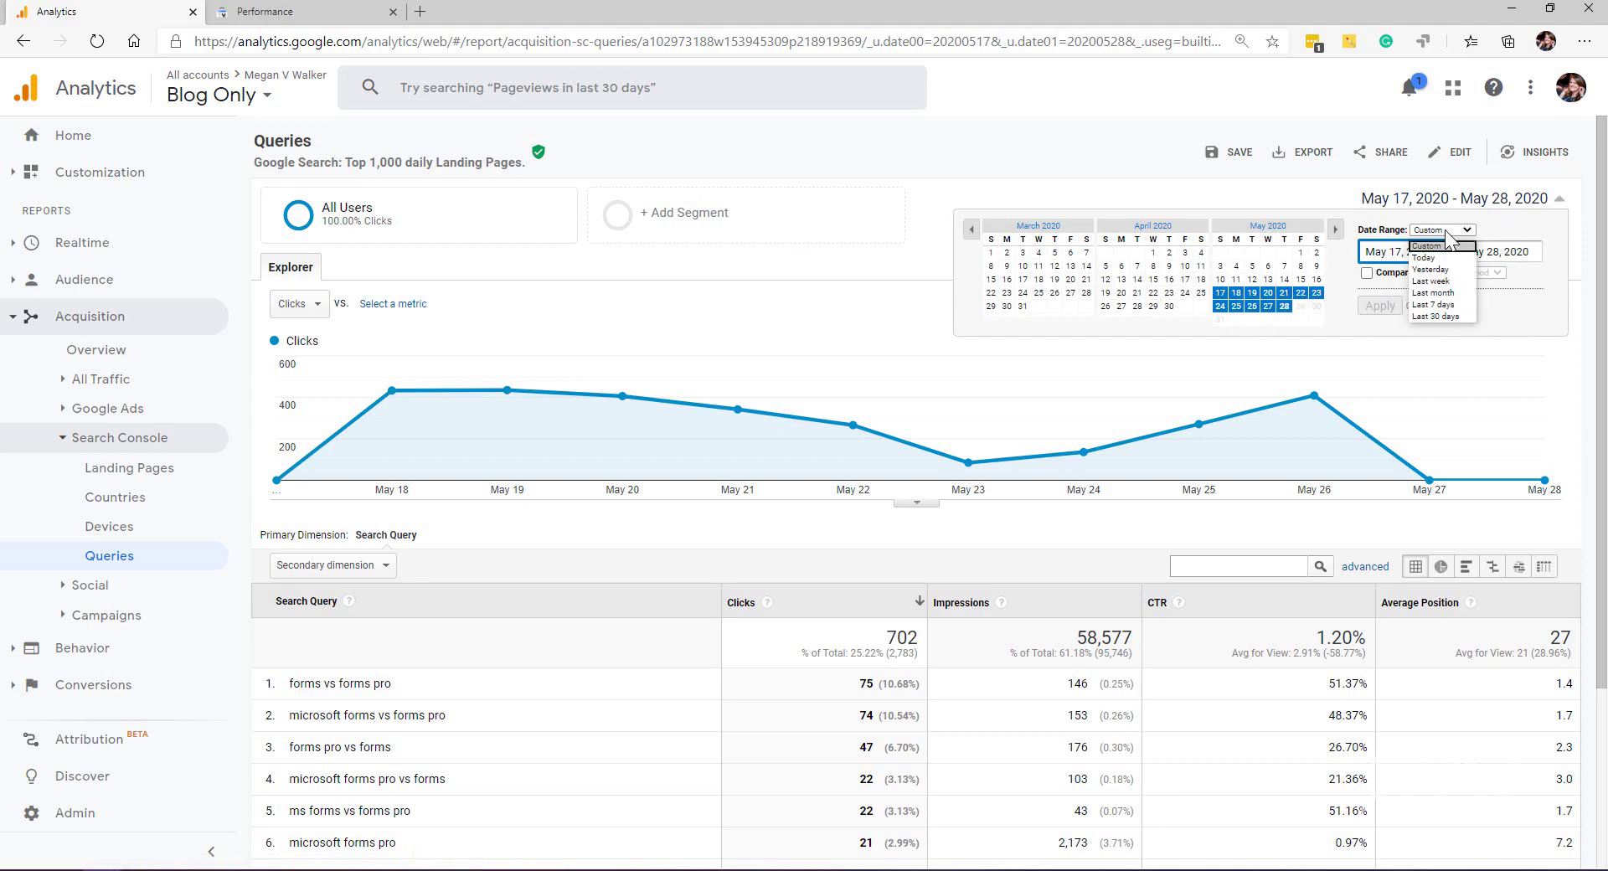
{"action": "left_click", "coordinate": [1432, 305]}
{"action": "left_click", "coordinate": [1384, 306]}
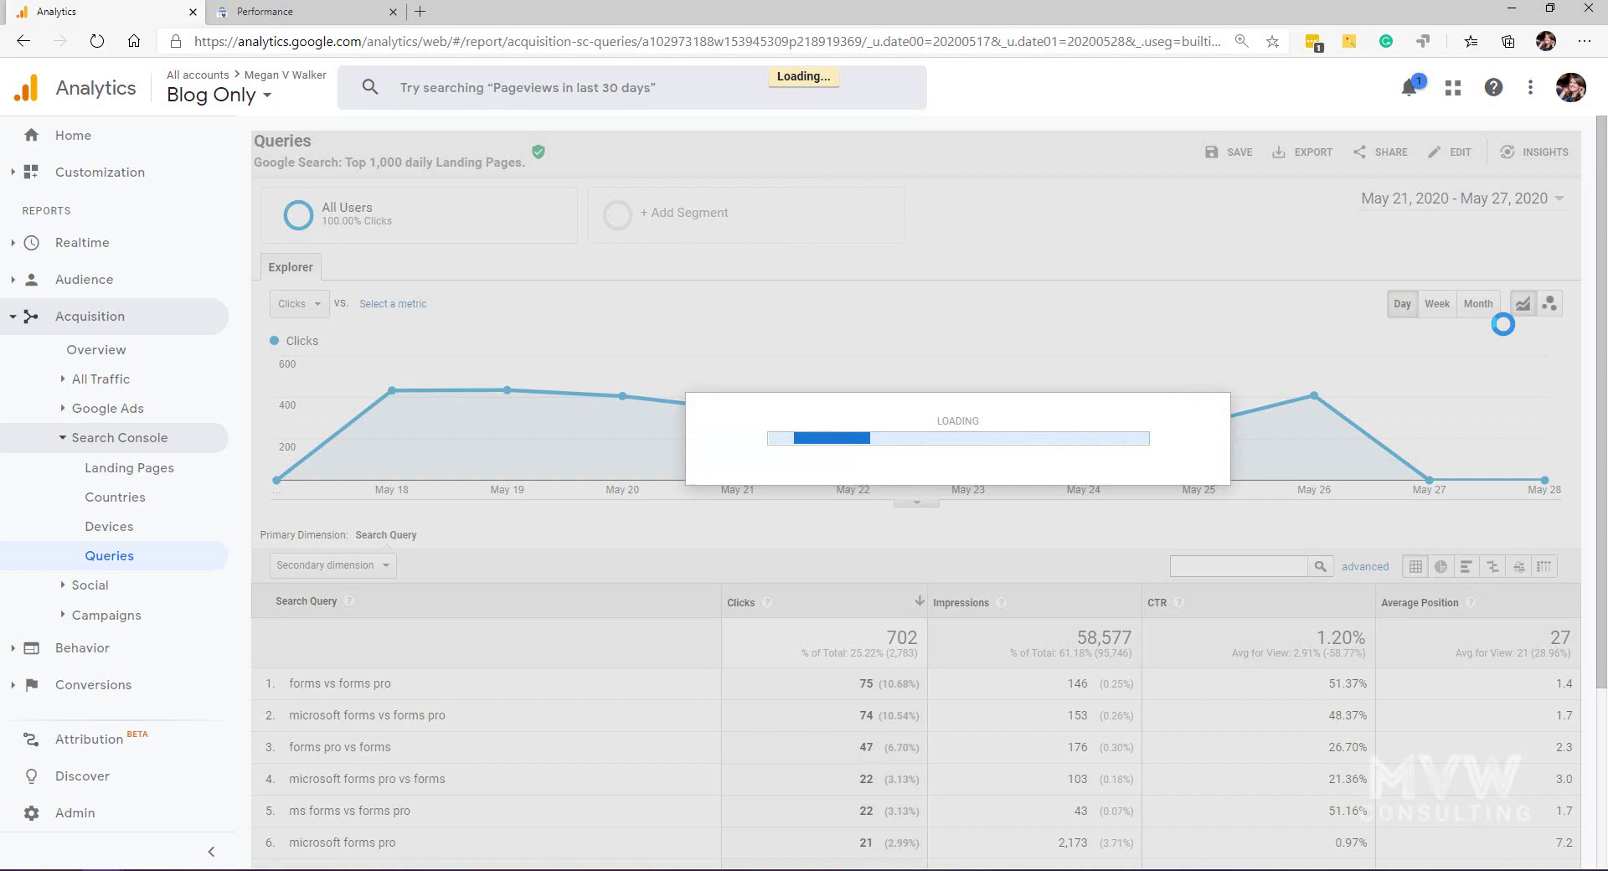
{"action": "scroll", "coordinate": [1508, 341], "scroll_direction": "down", "scroll_amount": 1}
{"action": "scroll", "coordinate": [1508, 341], "scroll_direction": "down", "scroll_amount": 2}
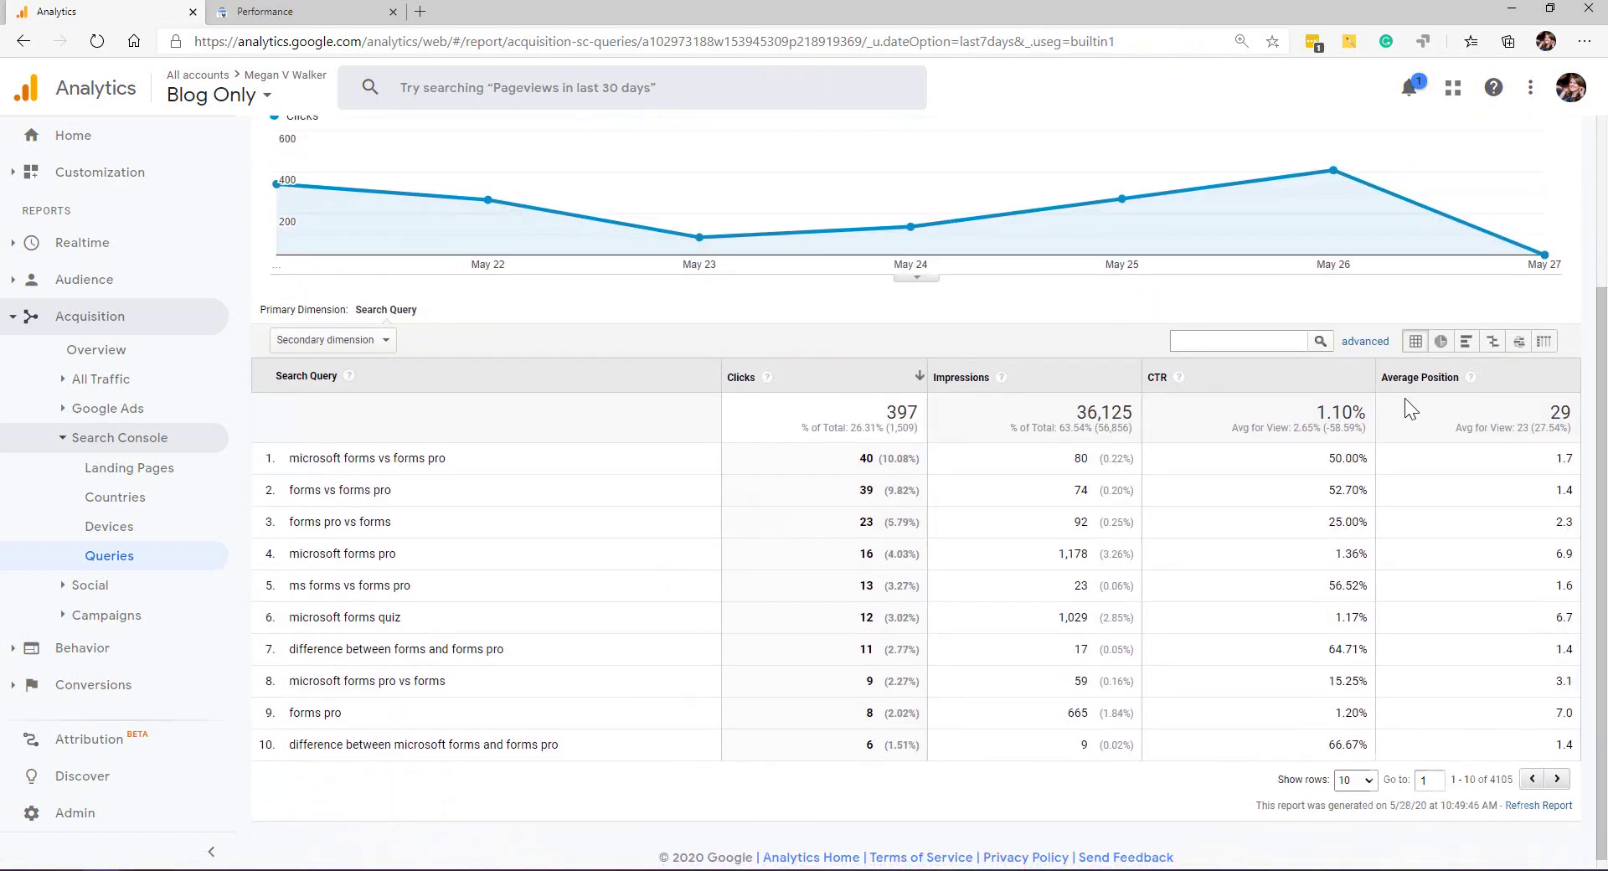